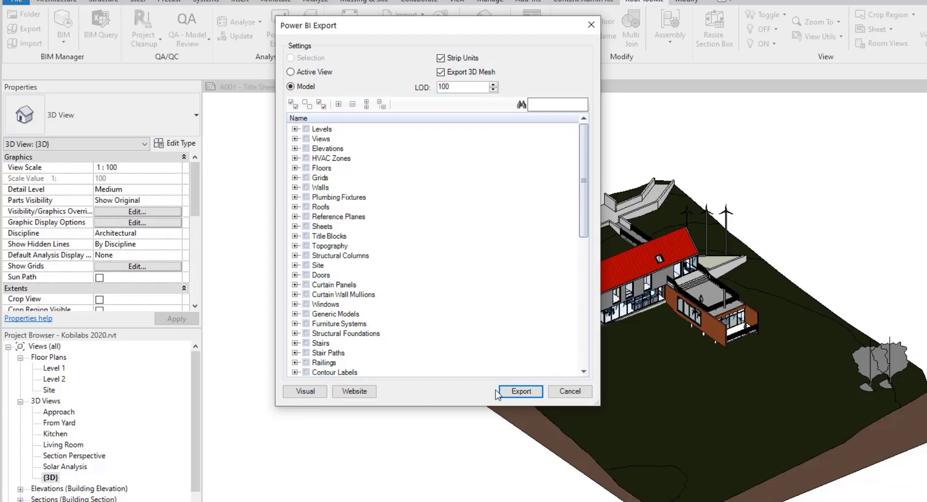
pyautogui.click(523, 393)
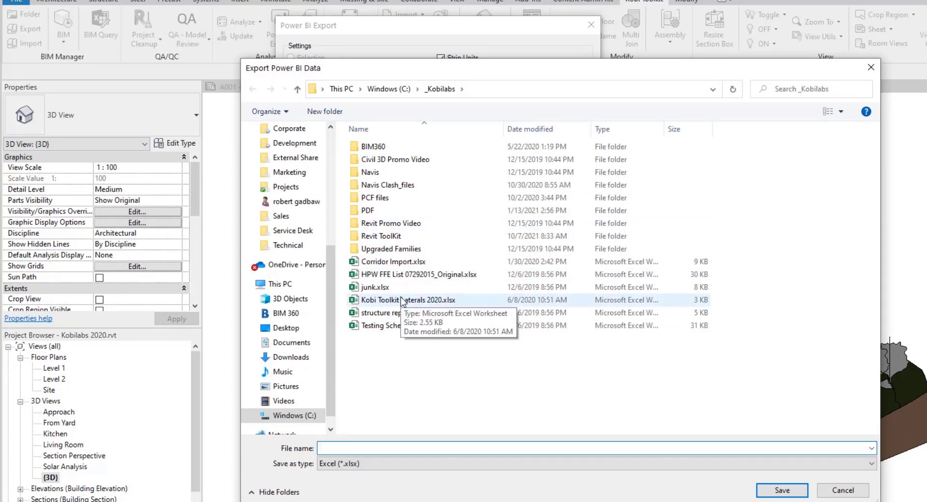
pyautogui.click(843, 490)
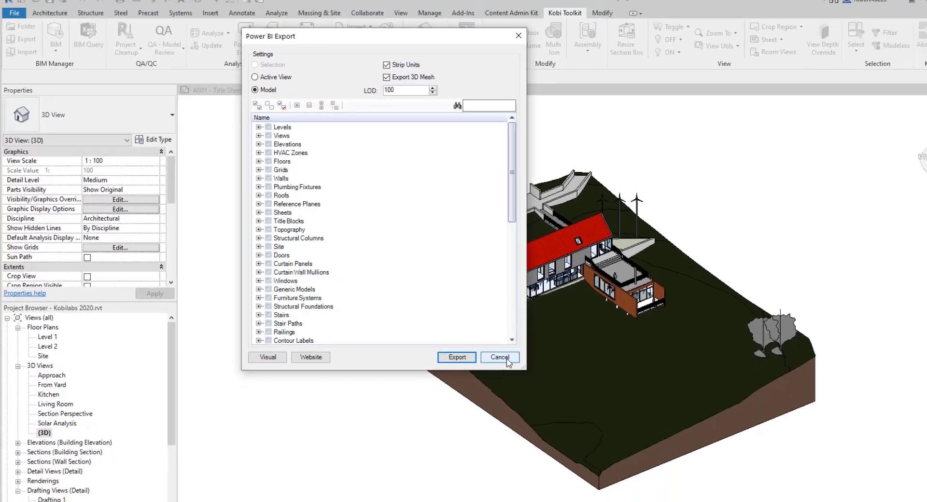
pyautogui.click(582, 392)
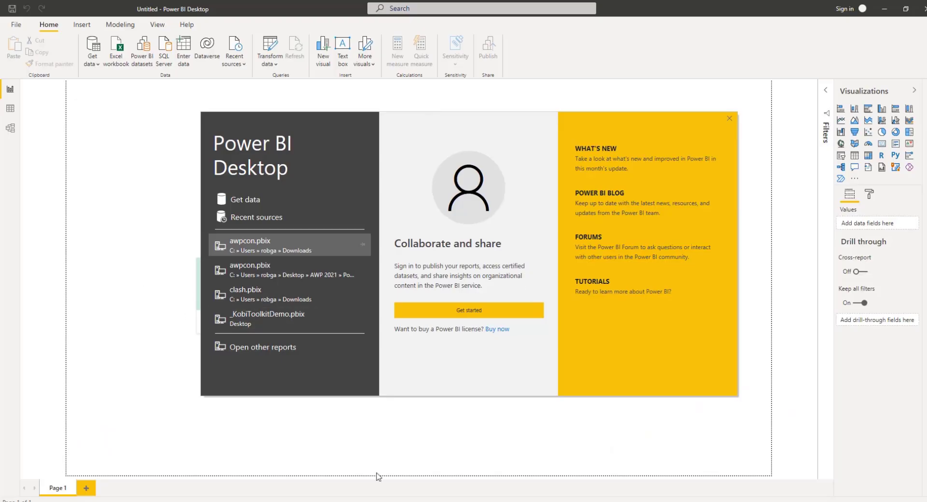
# Step: In Power BI Desktop, load the Kobi Toolkit for Power BI table from the Excel workbook Test Power BI.xlsx on the Desktop
pyautogui.click(251, 200)
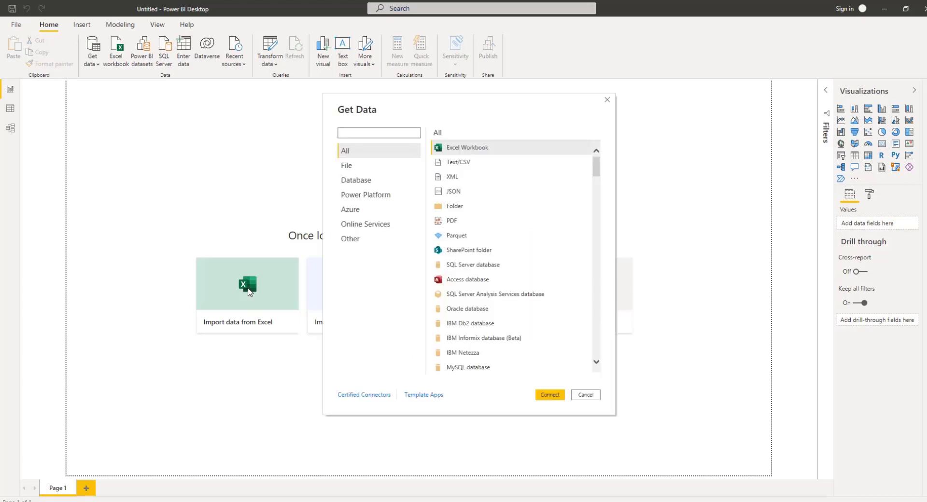
pyautogui.click(455, 150)
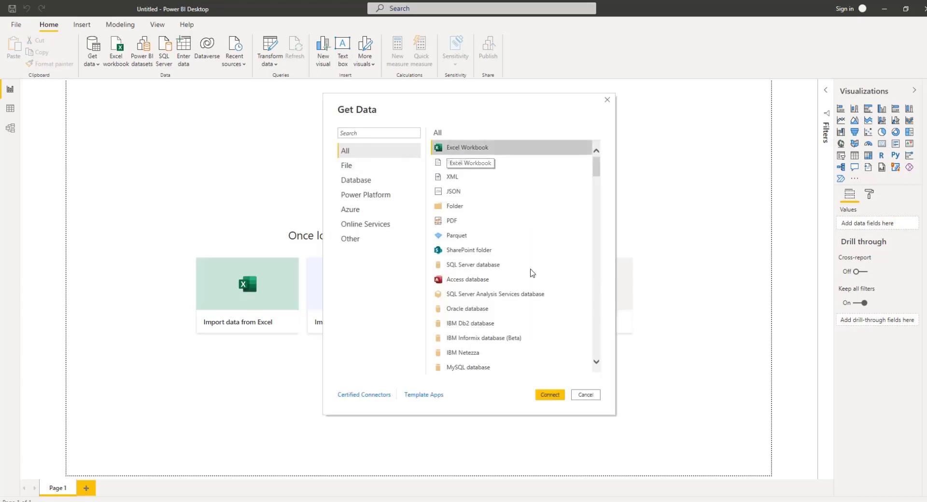
pyautogui.click(552, 397)
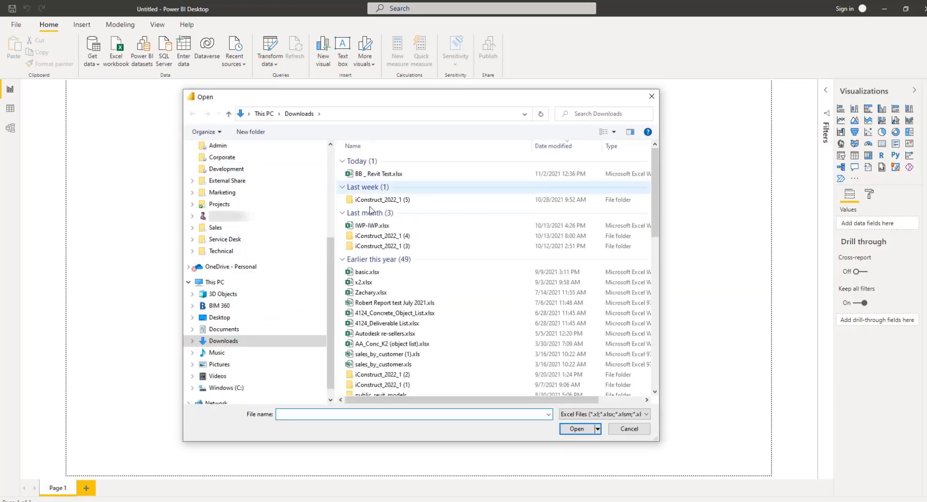
pyautogui.click(217, 318)
pyautogui.click(367, 161)
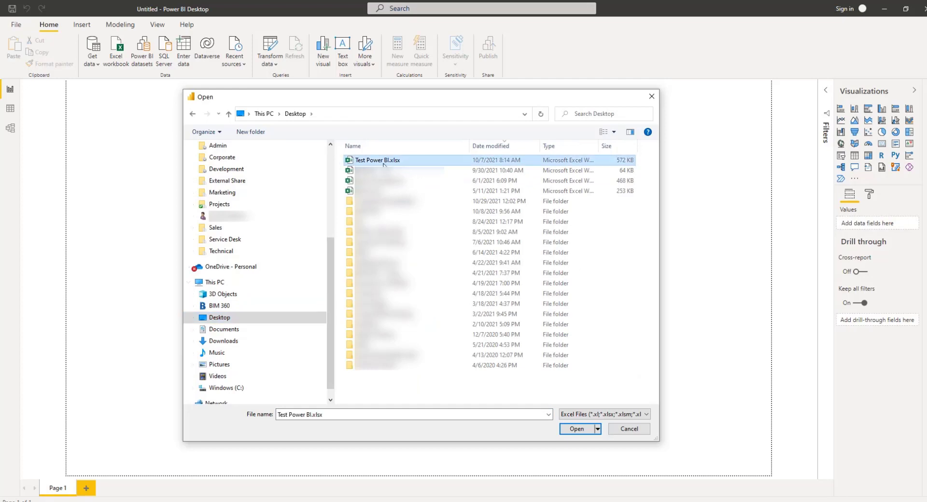
pyautogui.click(576, 430)
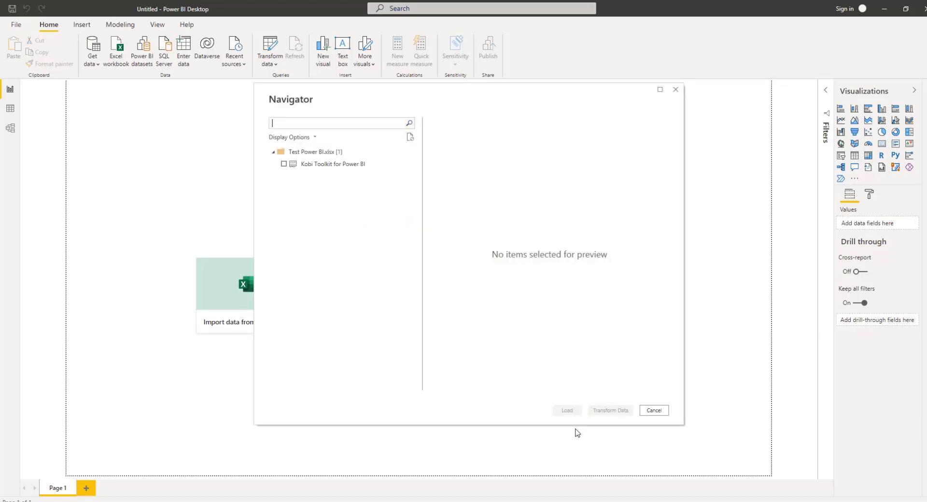
pyautogui.click(284, 164)
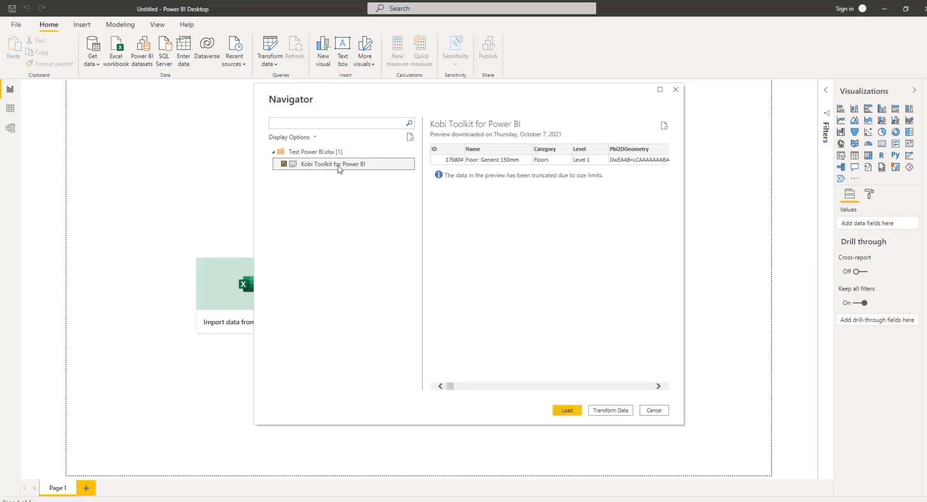
pyautogui.click(565, 410)
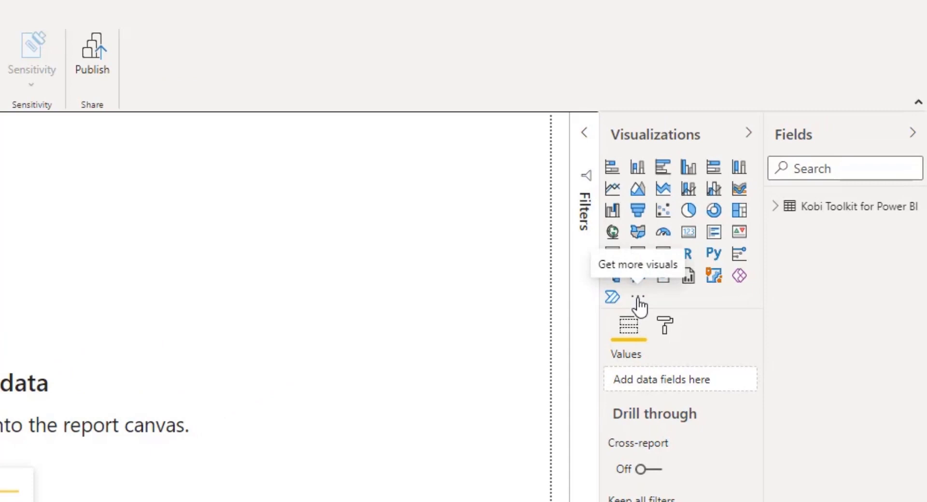
# Step: Start importing a custom visual from a file
pyautogui.click(639, 298)
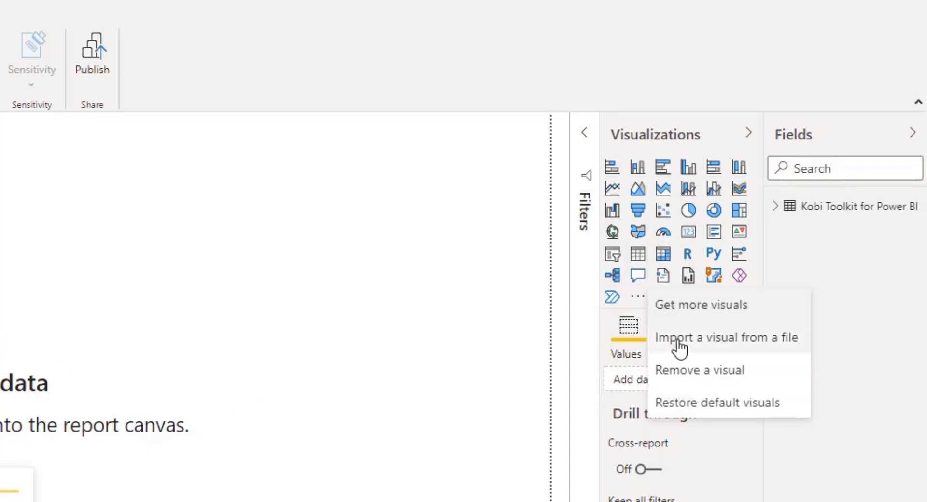
pyautogui.click(679, 341)
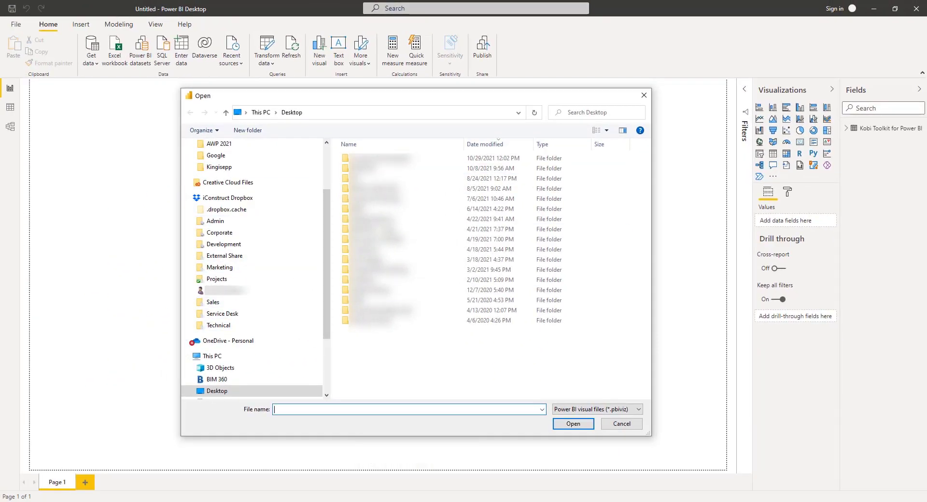
# Step: Switch to Revit, open the Power BI Export visuals folder, and copy its path C:\ProgramData\KobiLabs\Toolkit for Power BI
pyautogui.click(583, 501)
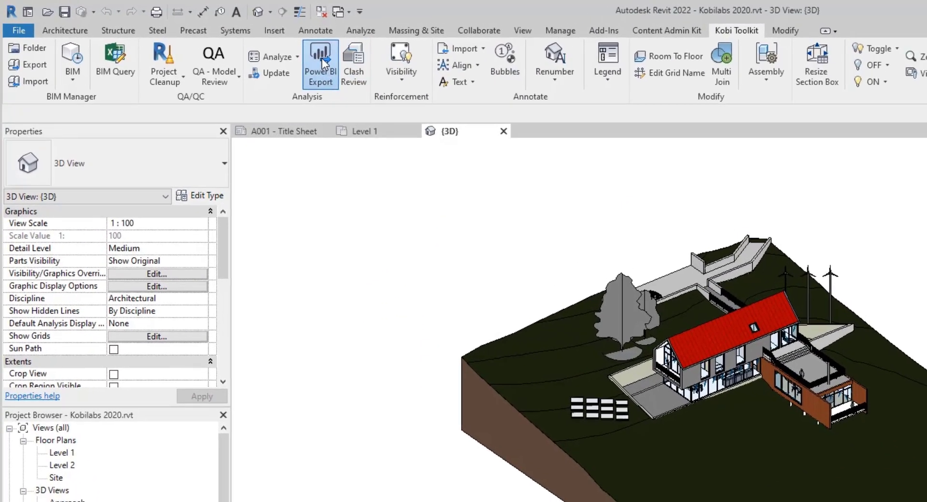
pyautogui.click(325, 65)
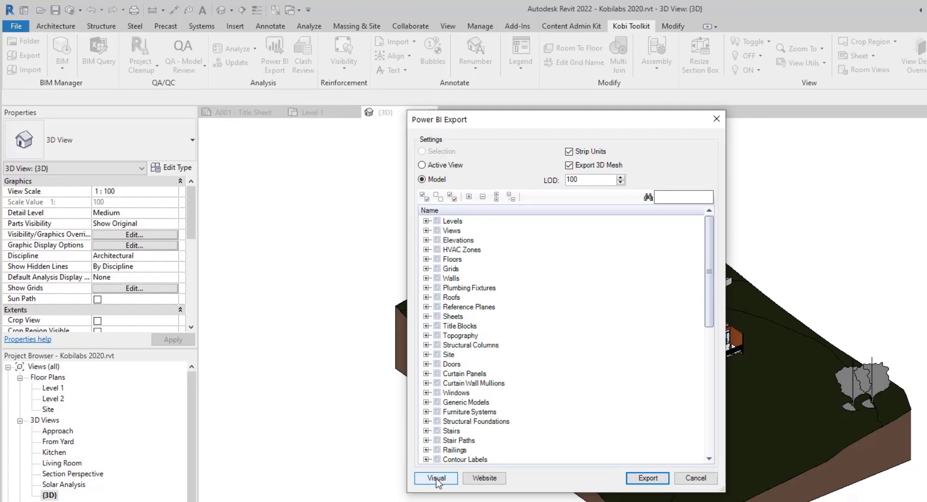
pyautogui.click(436, 479)
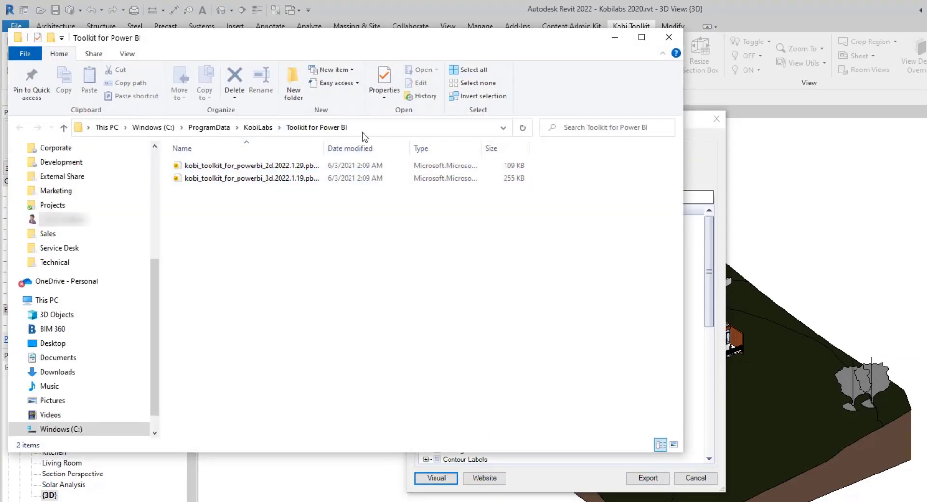
pyautogui.click(362, 128)
pyautogui.hotkey('ctrl', 'c')
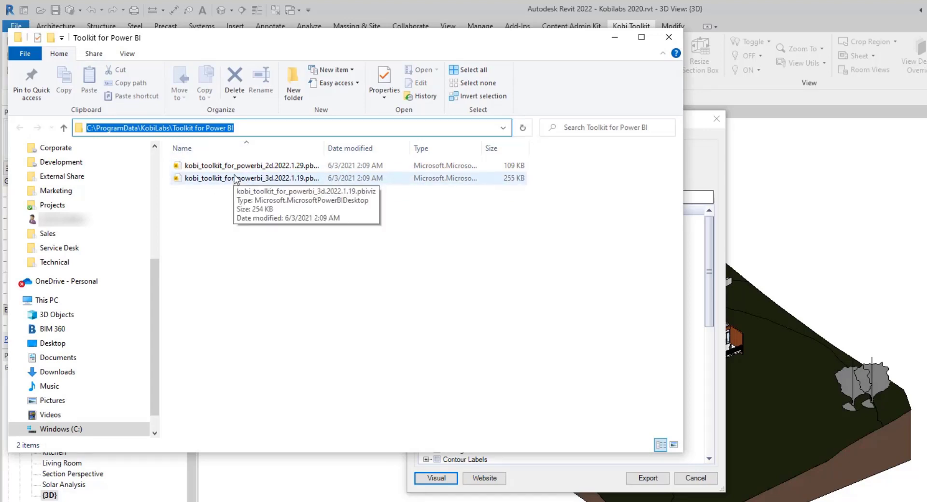
pyautogui.click(669, 37)
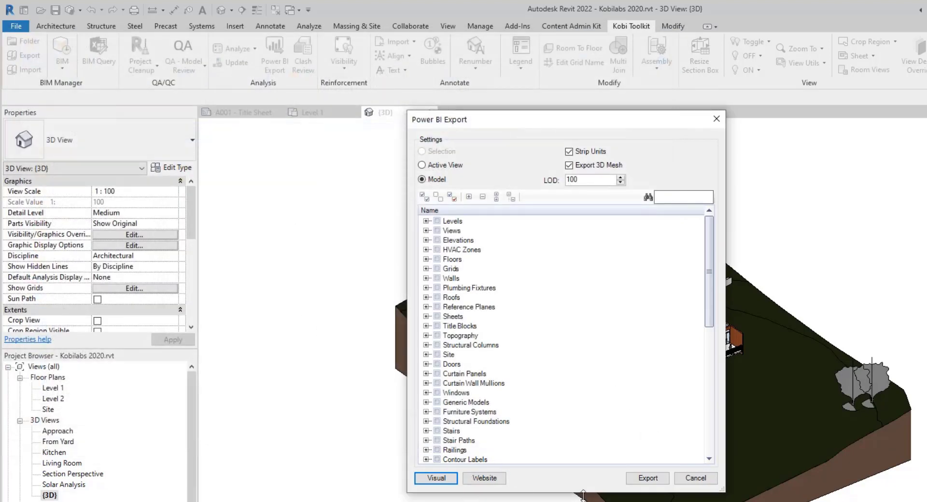
pyautogui.click(696, 478)
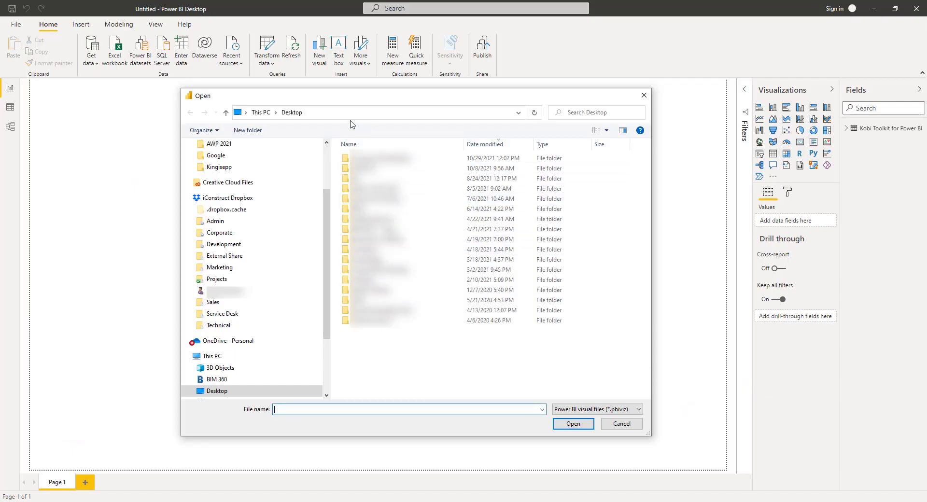
# Step: In Power BI Desktop, import kobi_toolkit_for_powerbi_3d.2022.1.19.pbiviz from the folder at the copied path
pyautogui.click(348, 114)
pyautogui.hotkey('ctrl', 'v')
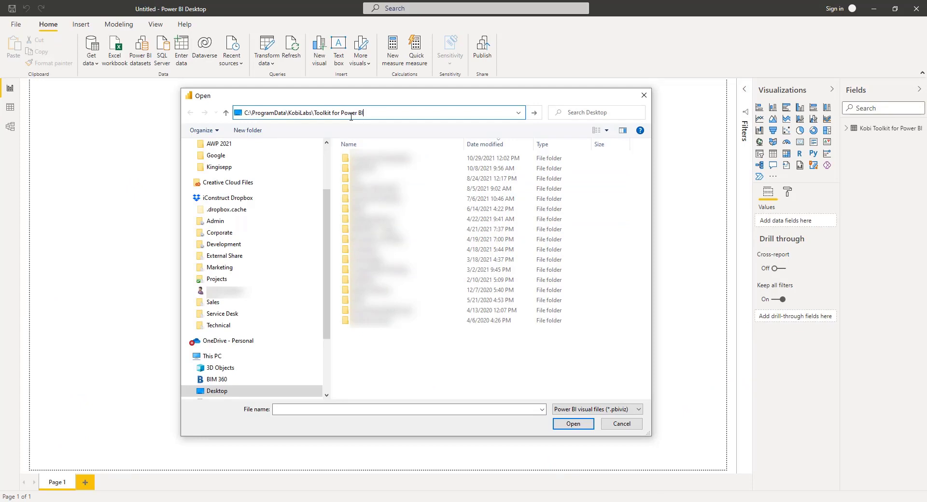
pyautogui.press('Return')
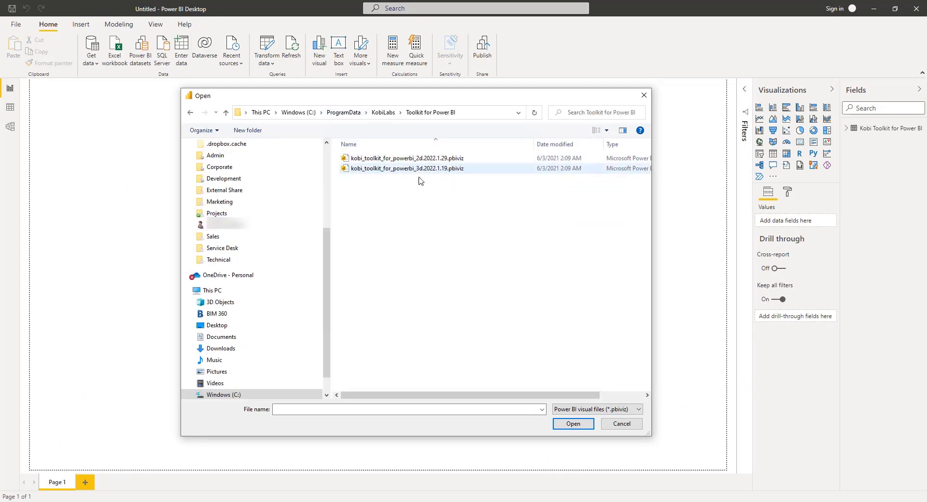
pyautogui.click(431, 172)
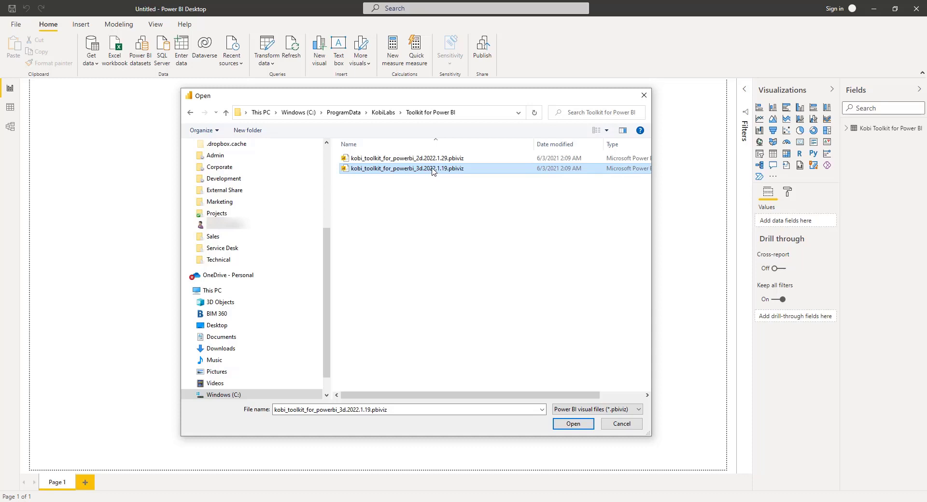
pyautogui.click(573, 424)
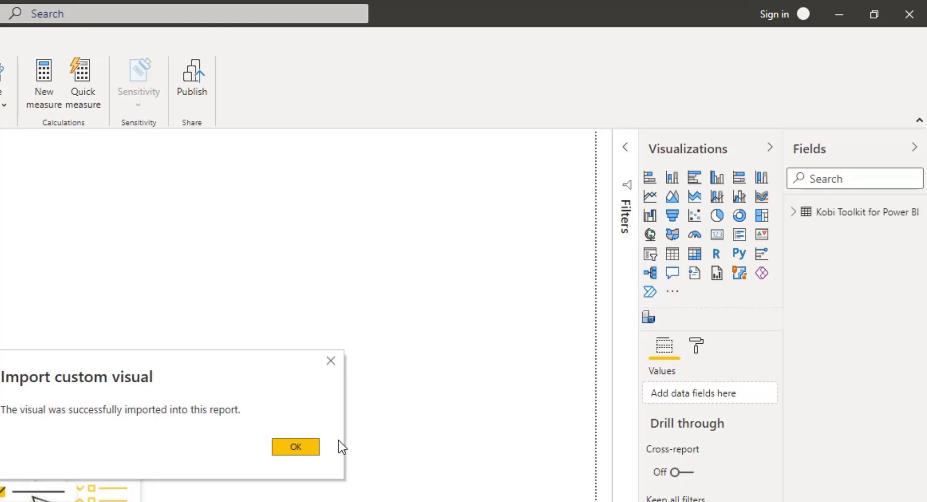
pyautogui.click(302, 450)
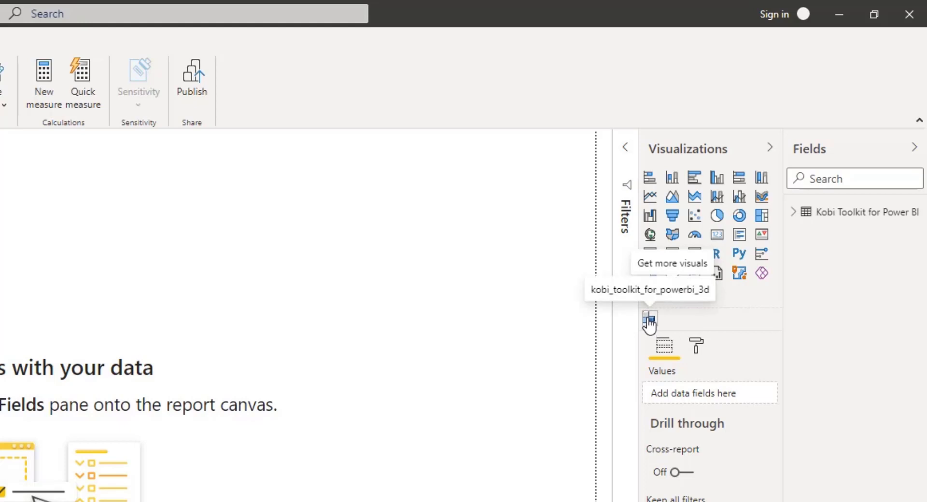
# Step: Add the kobi_toolkit_for_powerbi_3d visual to the report page and enlarge it
pyautogui.click(650, 319)
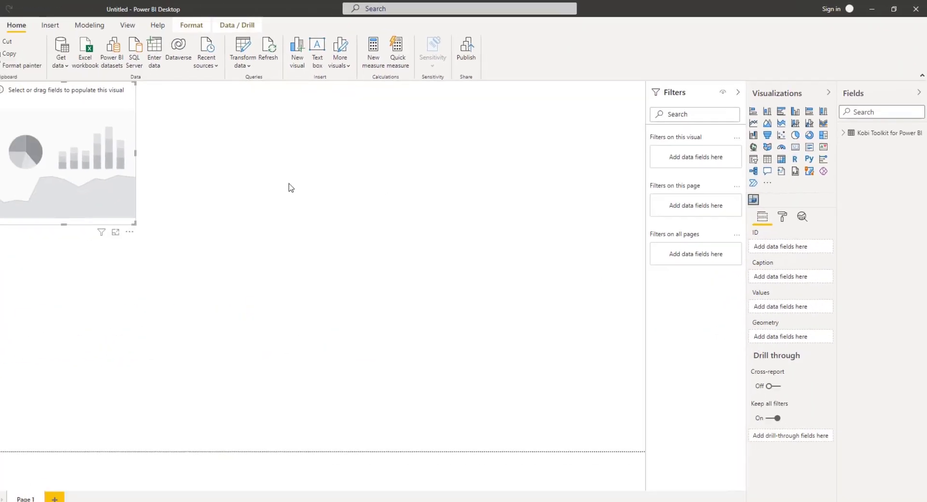
pyautogui.moveTo(160, 215); pyautogui.dragTo(367, 390)
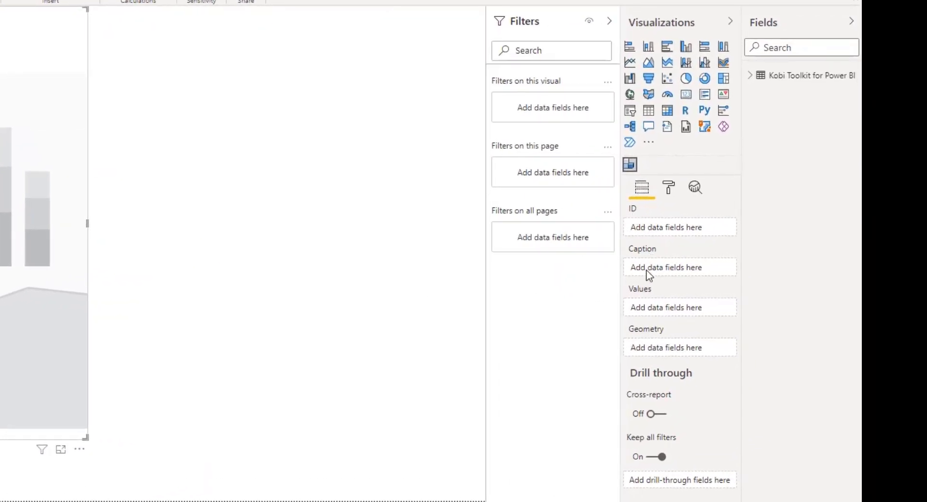
# Step: Assign the ID field to the 3D visual's ID and the Name field to its Caption
pyautogui.click(786, 46)
pyautogui.write('id')
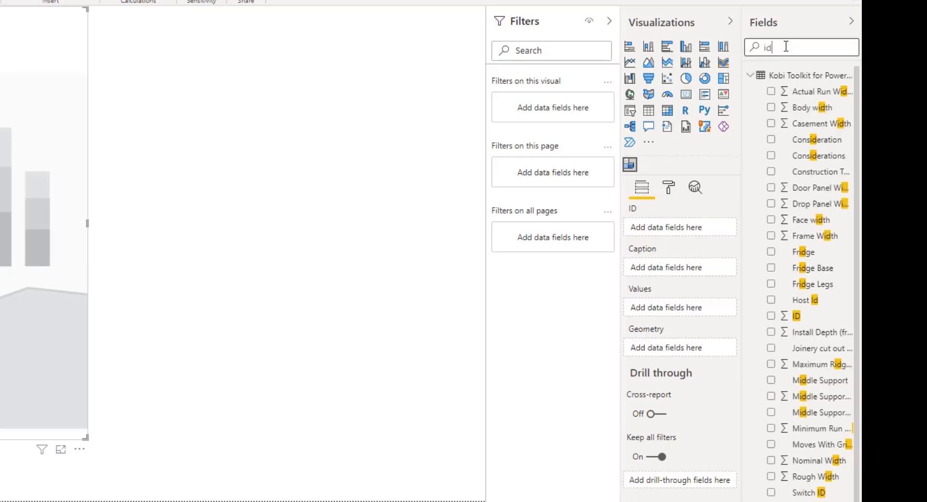
pyautogui.moveTo(797, 317); pyautogui.dragTo(657, 226)
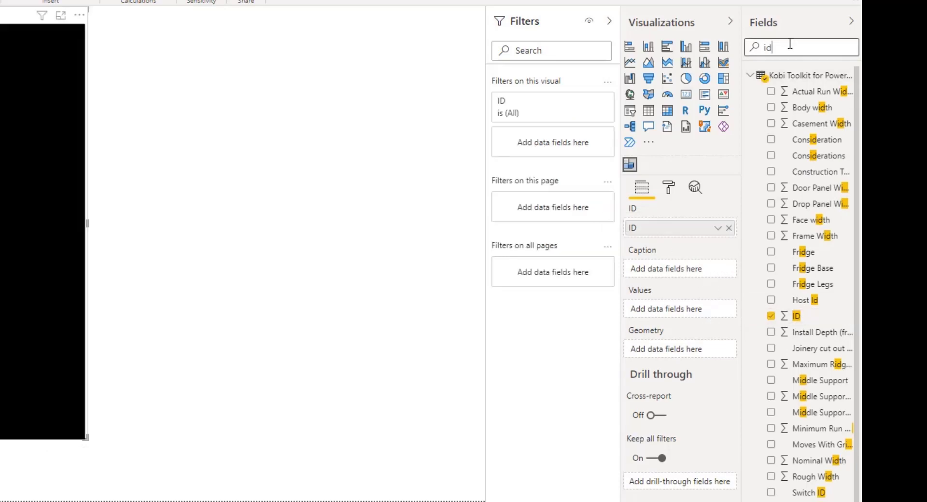
pyautogui.doubleClick(768, 46)
pyautogui.write('name')
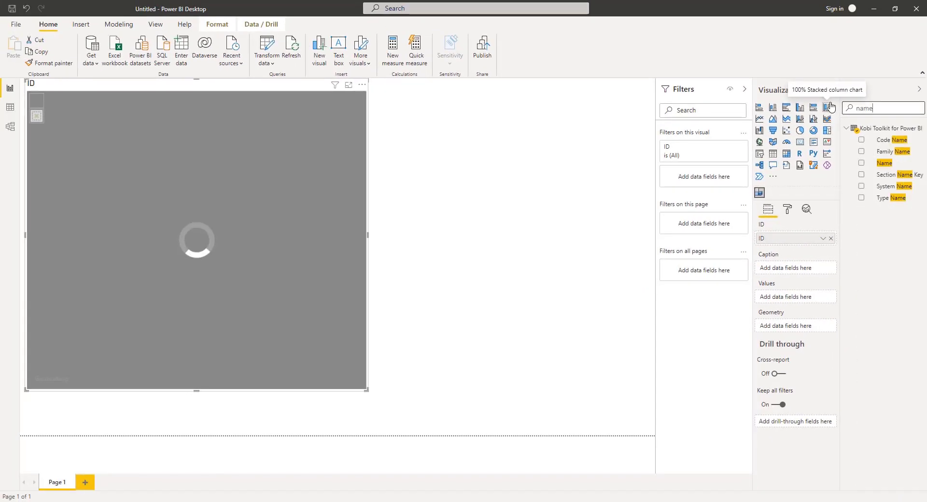
pyautogui.moveTo(884, 164); pyautogui.dragTo(774, 271)
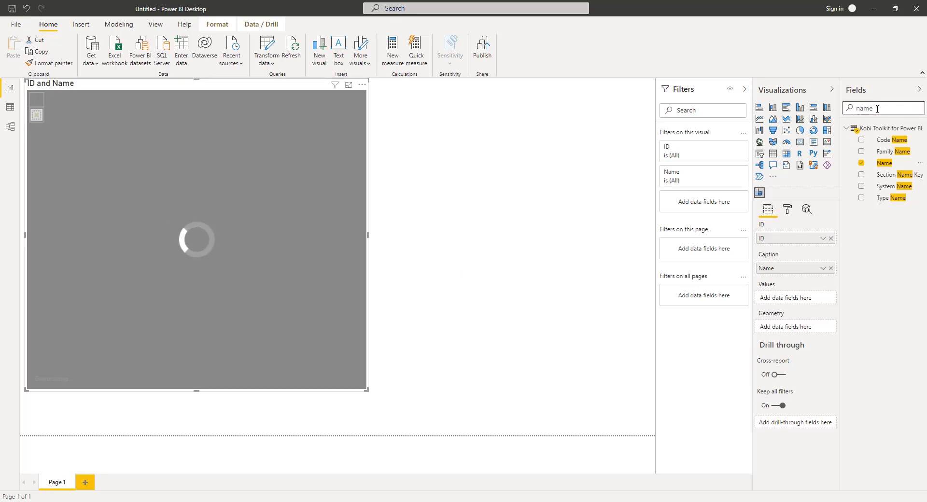
# Step: Assign the Area field to the 3D visual's Values and the Pbi3DGeometry field to its Geometry
pyautogui.moveTo(882, 108); pyautogui.dragTo(844, 112)
pyautogui.write('area')
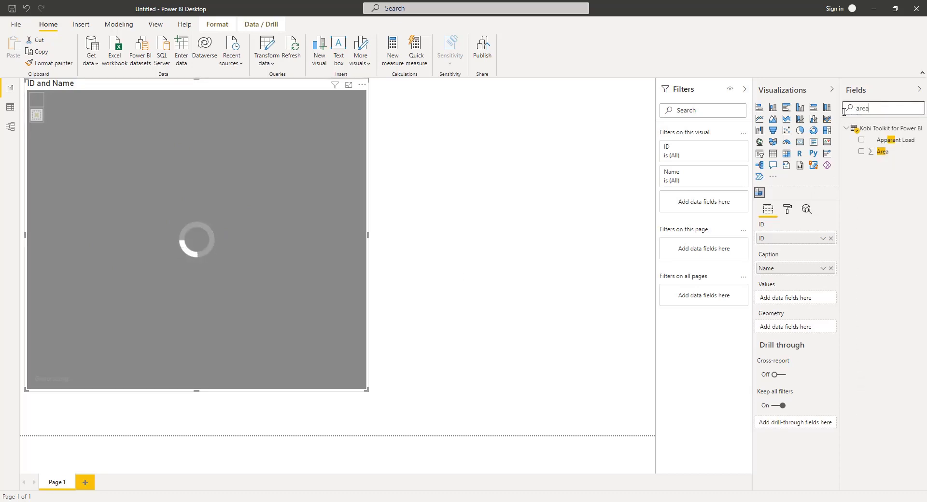
pyautogui.moveTo(882, 144); pyautogui.dragTo(796, 301)
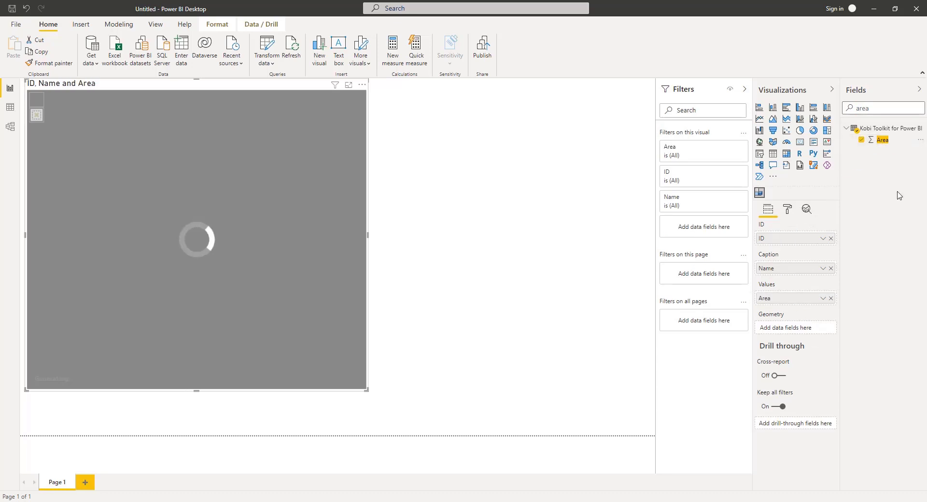
pyautogui.moveTo(895, 108); pyautogui.dragTo(848, 109)
pyautogui.write('g')
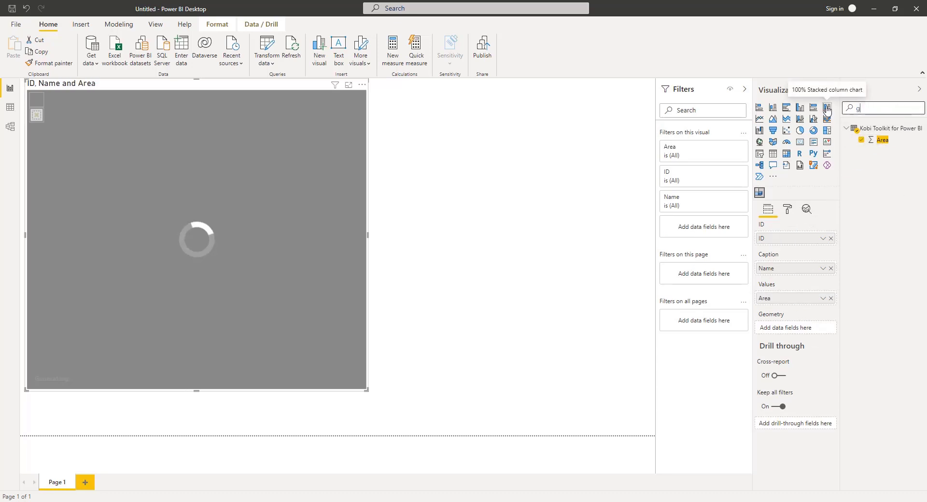
pyautogui.write('eo')
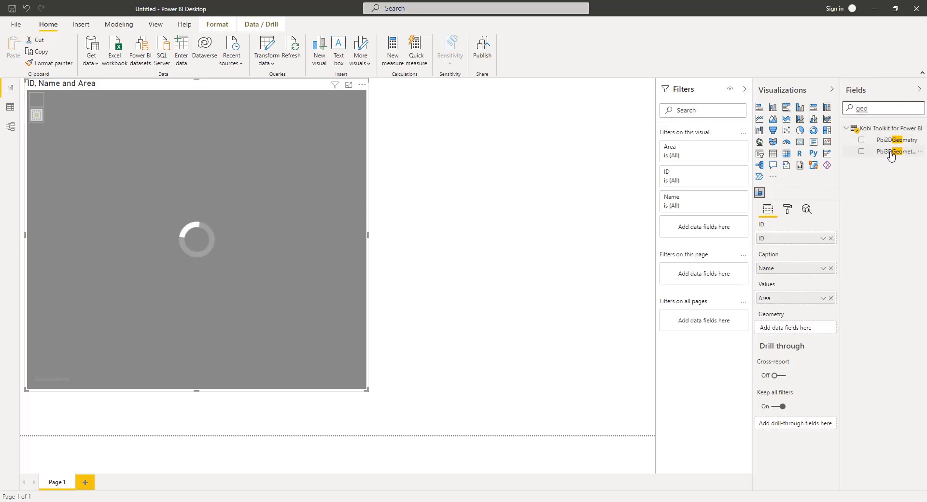
pyautogui.moveTo(883, 155); pyautogui.dragTo(796, 329)
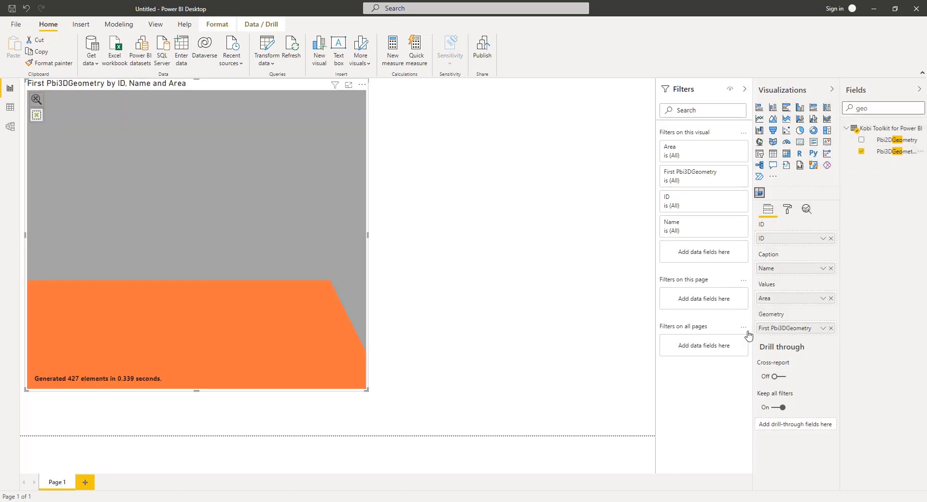
pyautogui.scroll(-10, 201, 190)
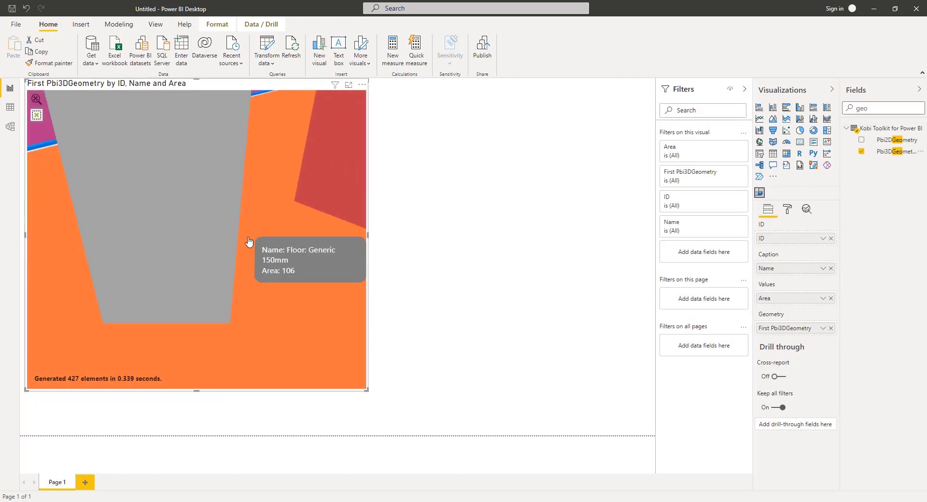
# Step: Examine the whole building model in the 3D visual from different distances and viewing angles
pyautogui.scroll(-15, 258, 244)
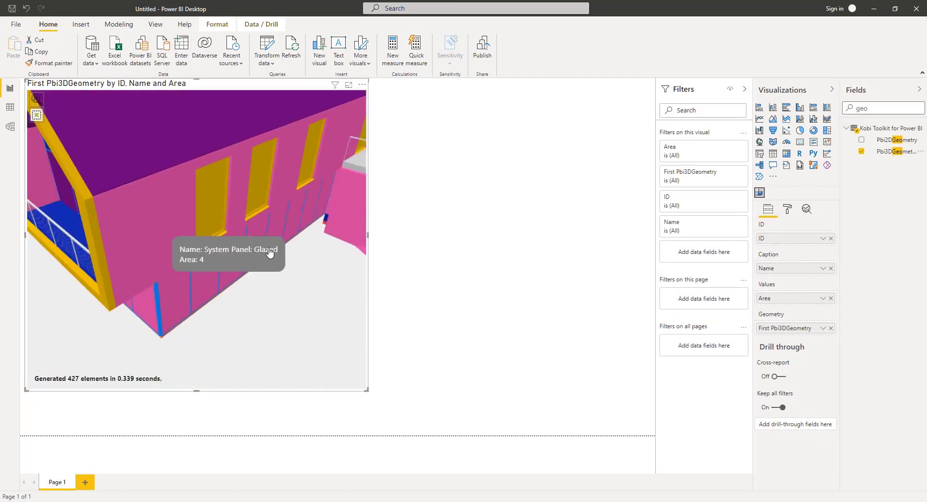
pyautogui.scroll(-3, 286, 296)
pyautogui.scroll(5, 289, 300)
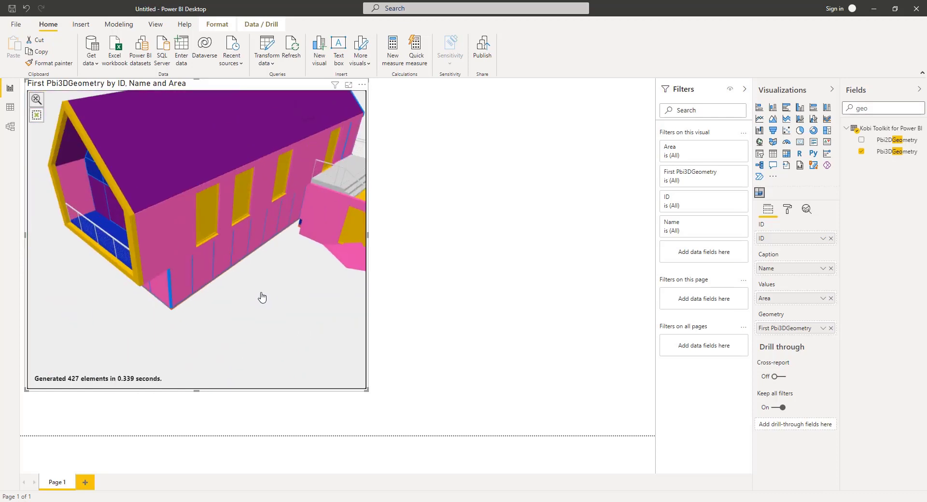
pyautogui.scroll(-4, 261, 296)
pyautogui.moveTo(275, 292); pyautogui.dragTo(304, 251)
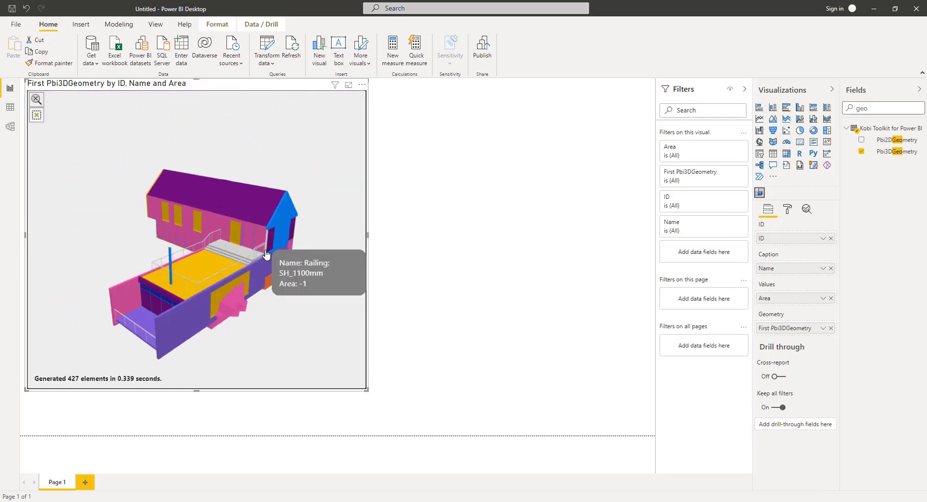
pyautogui.scroll(-3, 282, 160)
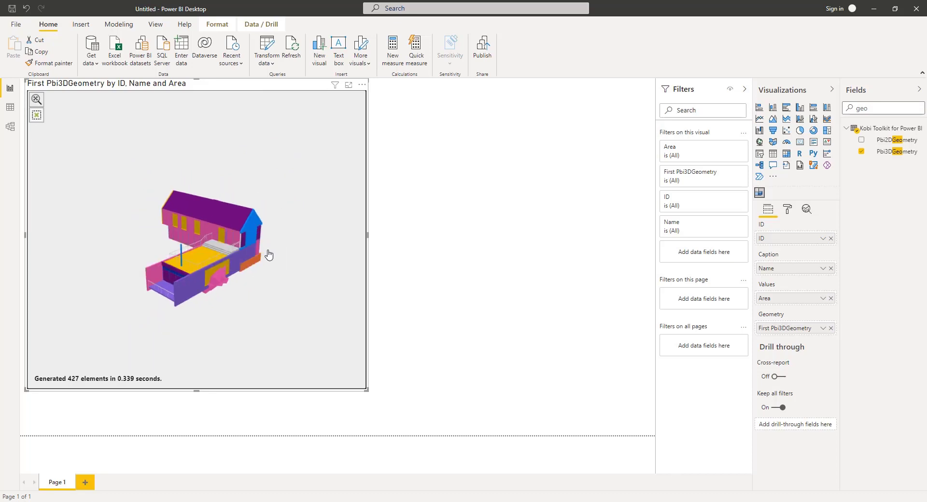
pyautogui.moveTo(274, 243)
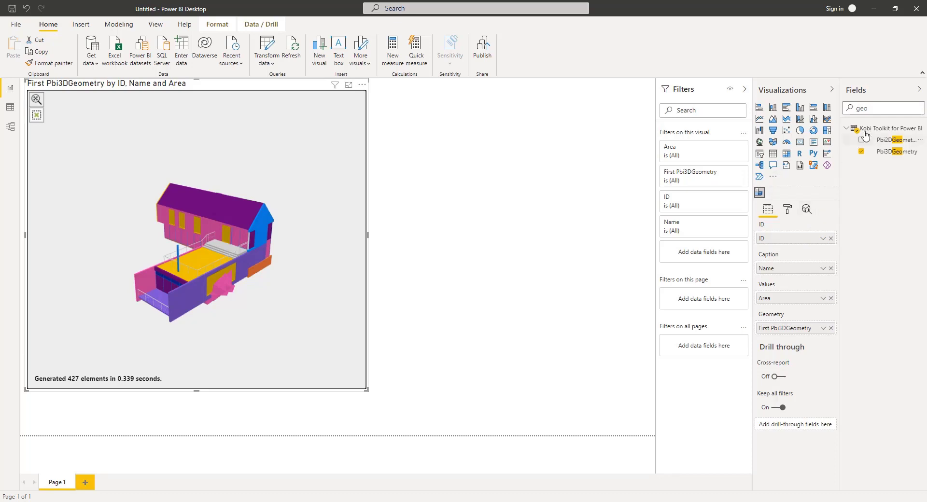
# Step: Add a table of the Category field beside the 3D visual and temporarily highlight the Doors category
pyautogui.doubleClick(850, 108)
pyautogui.write('c')
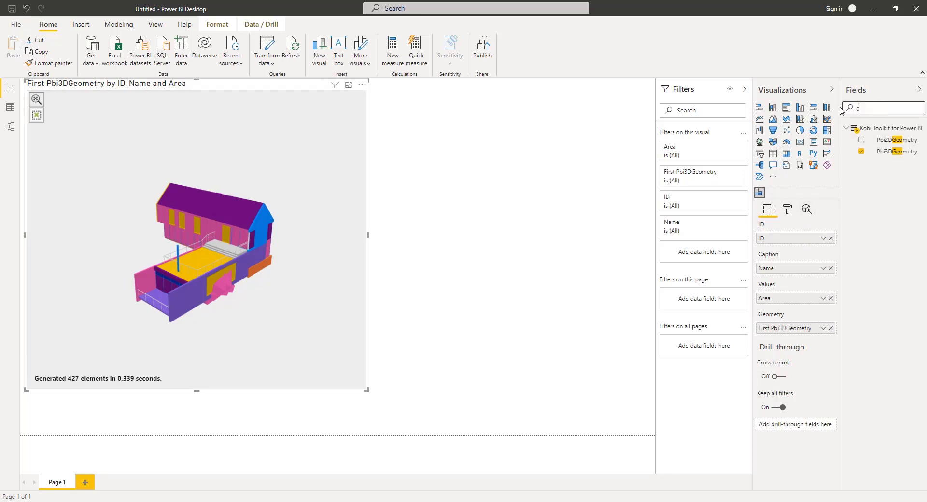
pyautogui.write('ate')
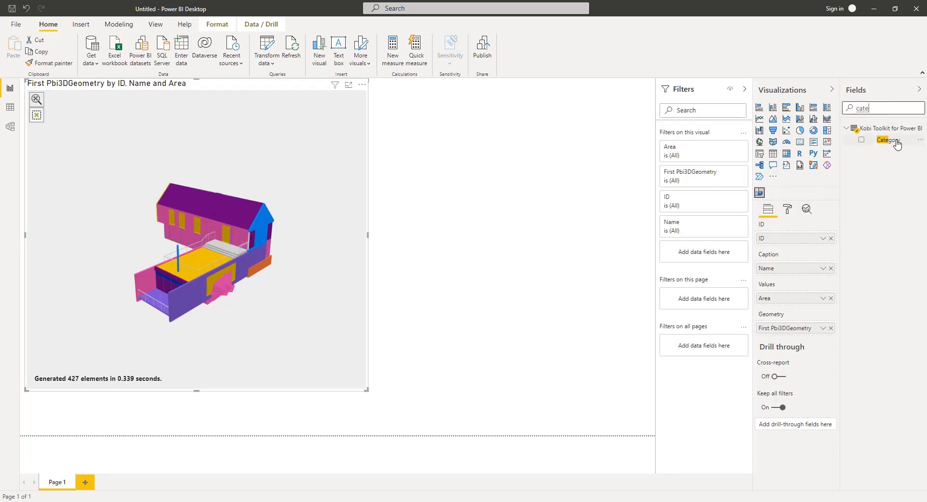
pyautogui.moveTo(892, 141); pyautogui.dragTo(468, 282)
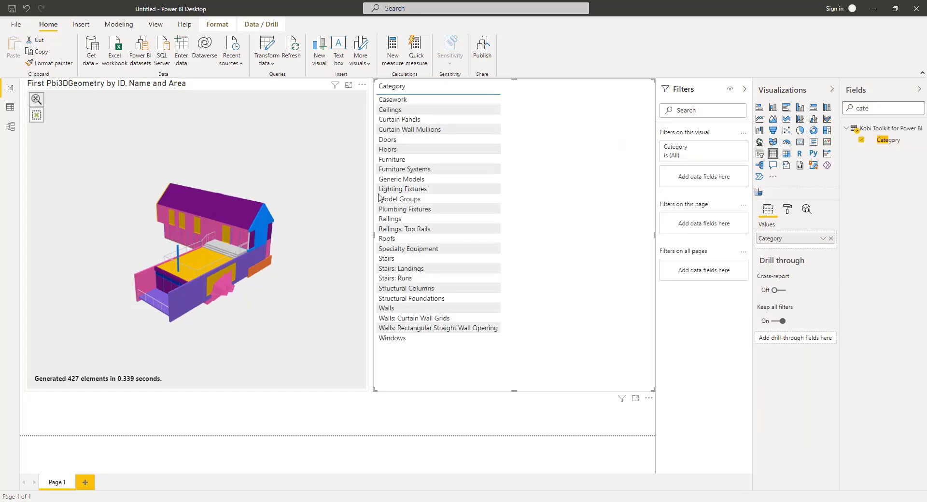
pyautogui.click(392, 141)
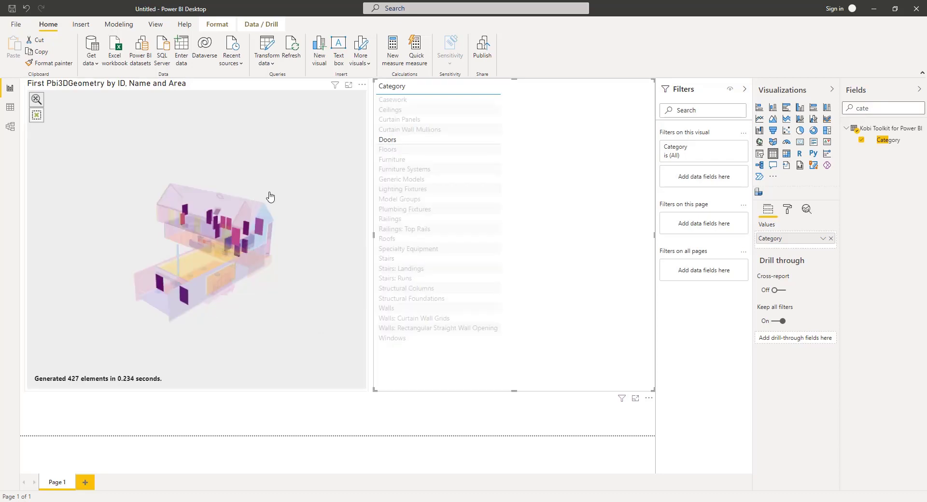
pyautogui.click(389, 141)
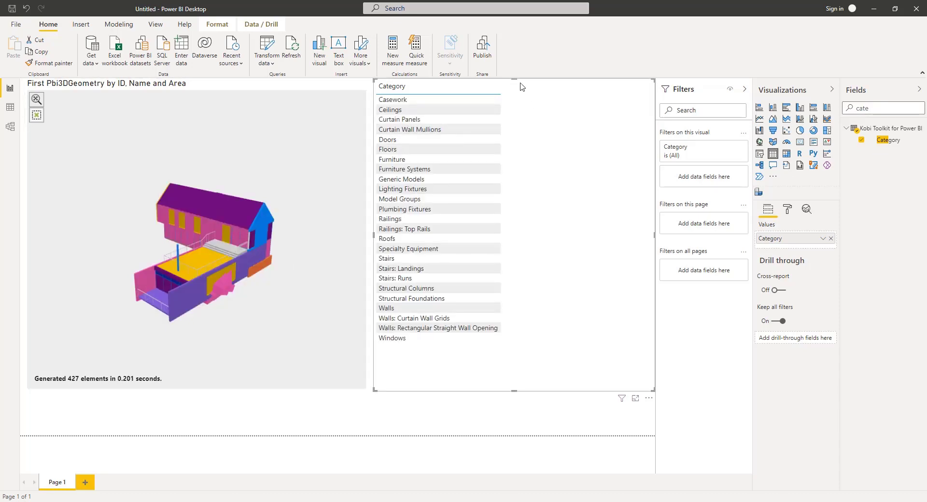
# Step: Add the Area field to the Category table and delete the table from the page
pyautogui.moveTo(886, 109); pyautogui.dragTo(831, 108)
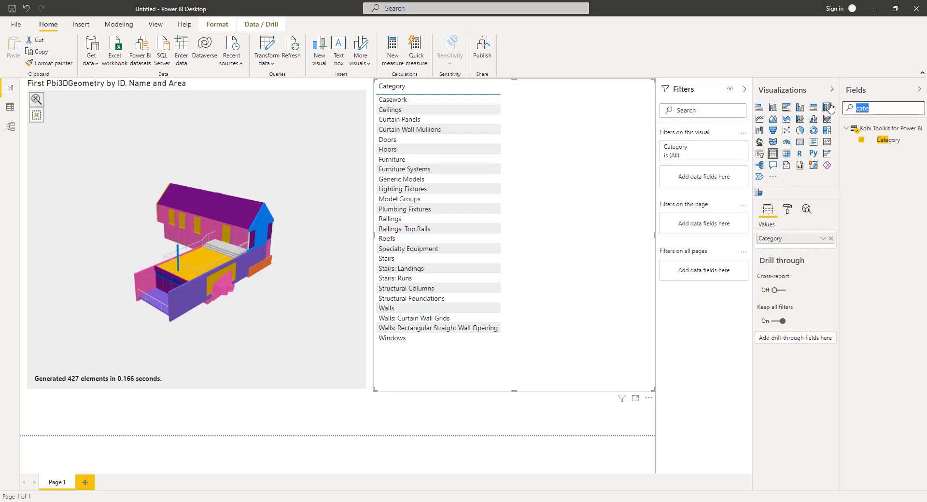
pyautogui.write('area')
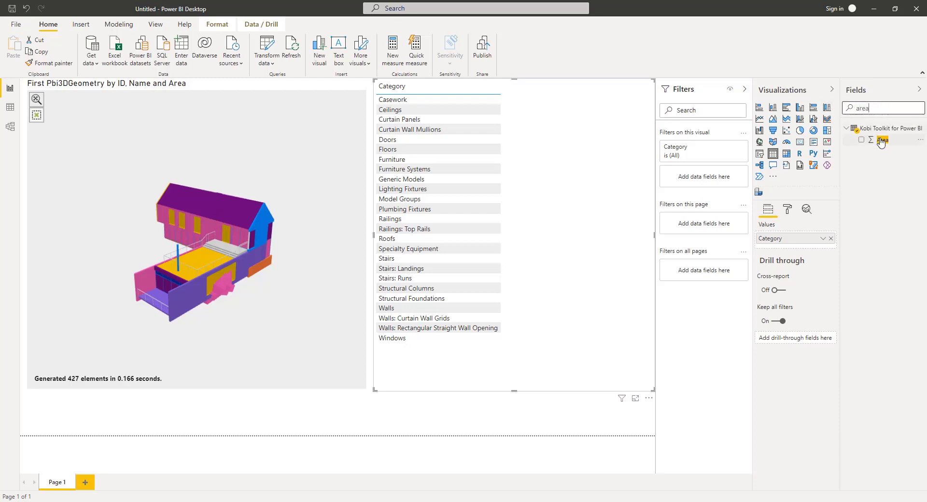
pyautogui.moveTo(883, 140); pyautogui.dragTo(544, 140)
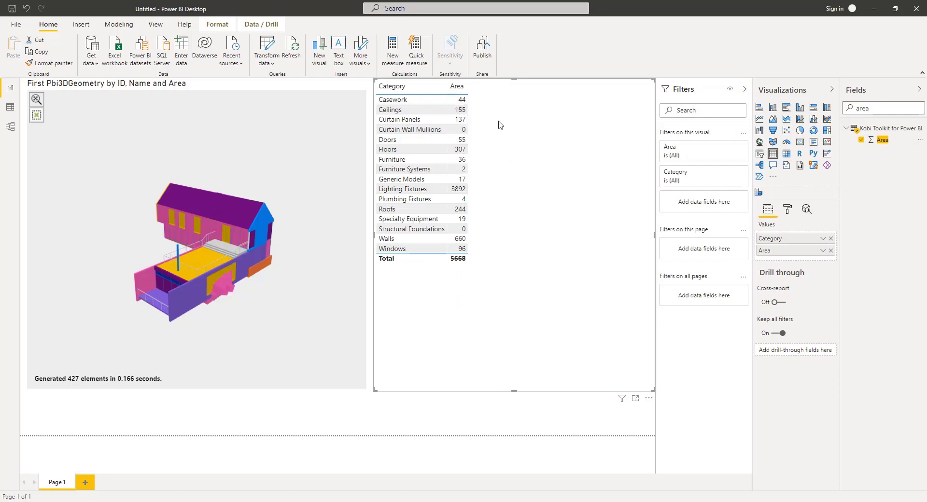
pyautogui.moveTo(514, 79); pyautogui.dragTo(517, 125)
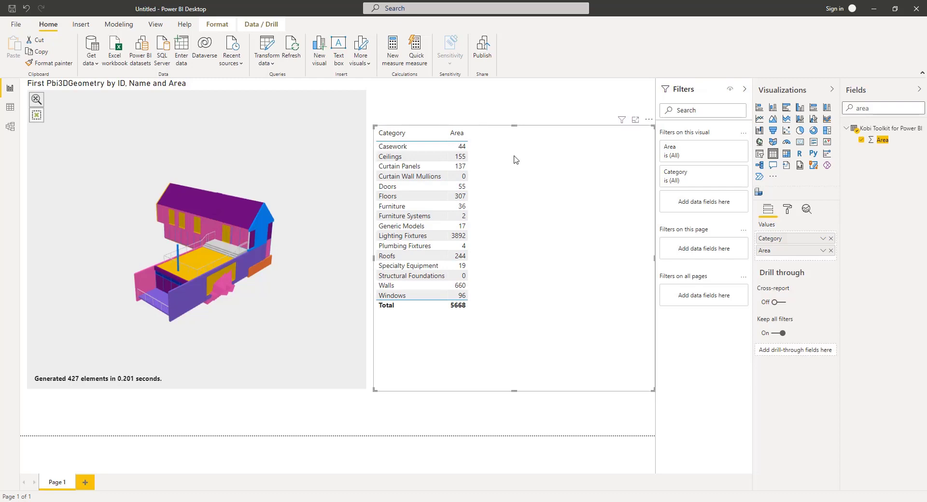
pyautogui.press('Delete')
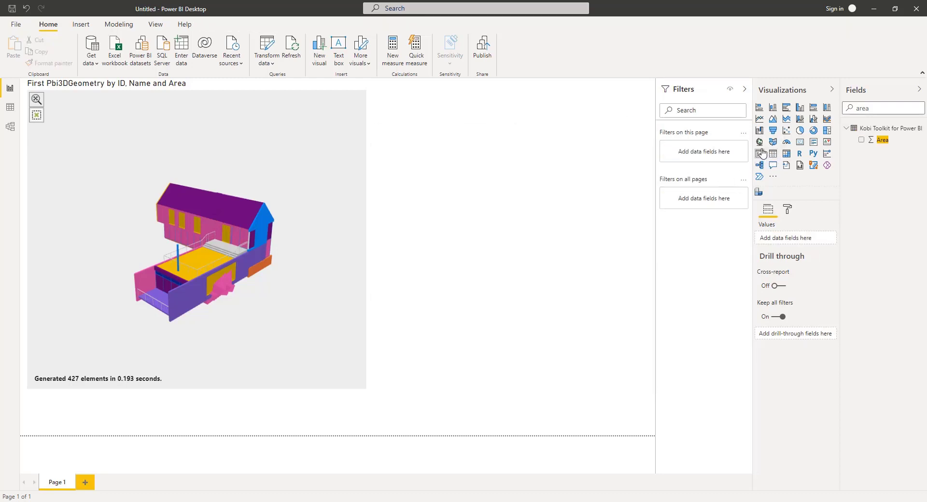
# Step: Add a slicer on the Category field beside the 3D visual and test it with Doors, clearing the selection again
pyautogui.click(759, 153)
pyautogui.click(523, 167)
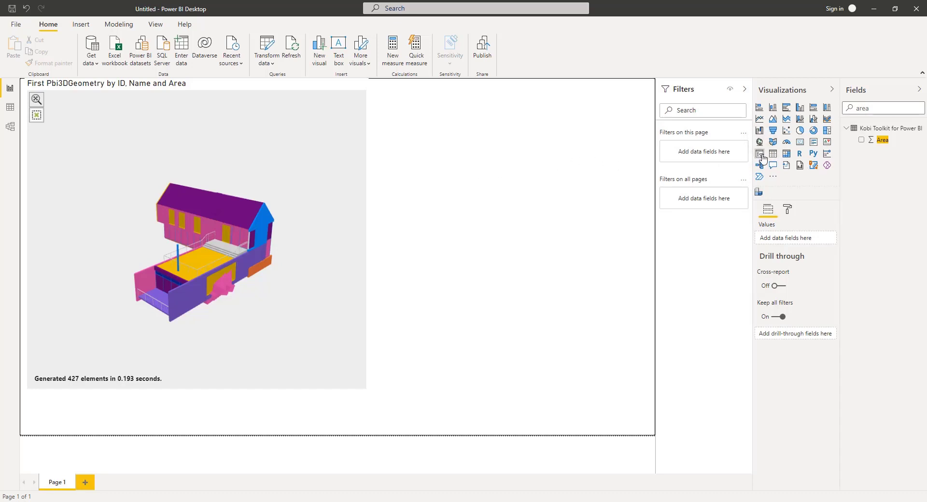
pyautogui.click(762, 158)
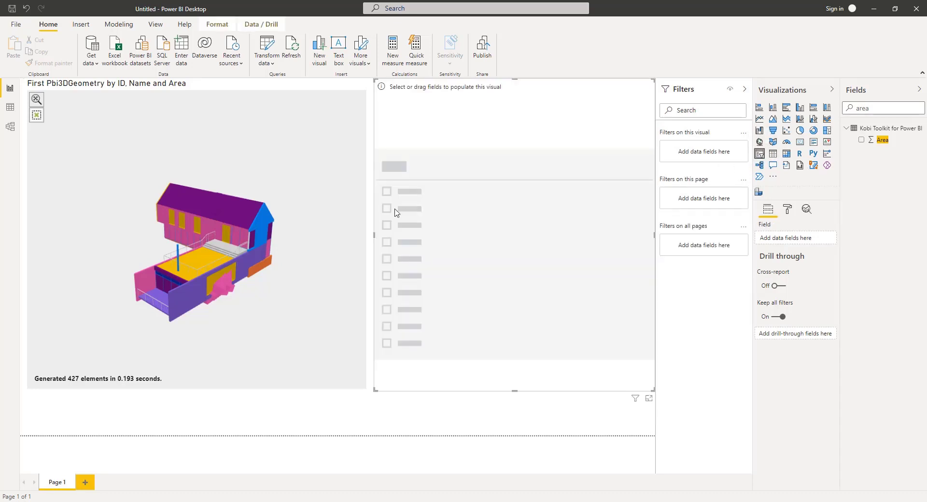
pyautogui.doubleClick(876, 111)
pyautogui.write('ca')
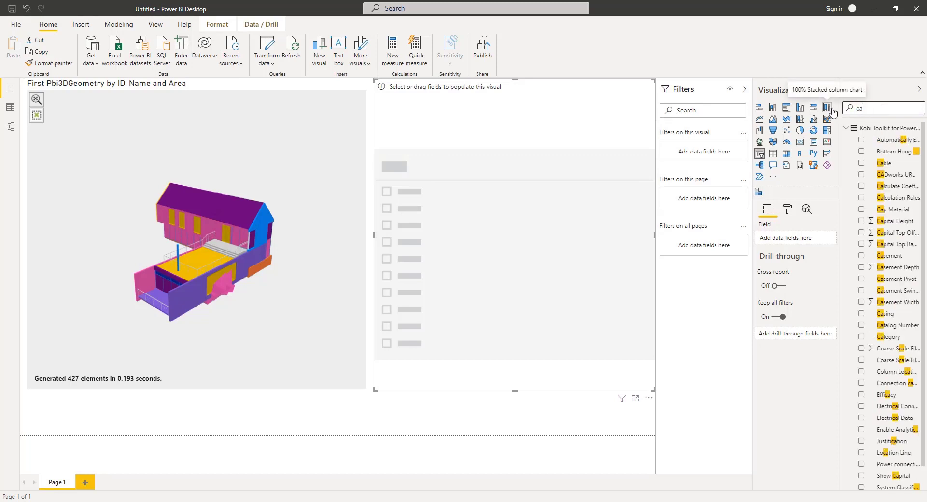
pyautogui.write('te')
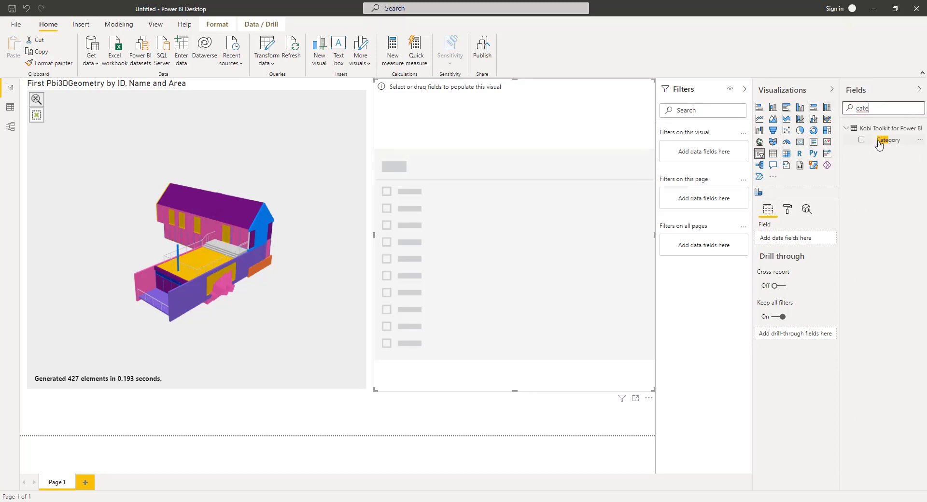
pyautogui.moveTo(879, 145); pyautogui.dragTo(523, 203)
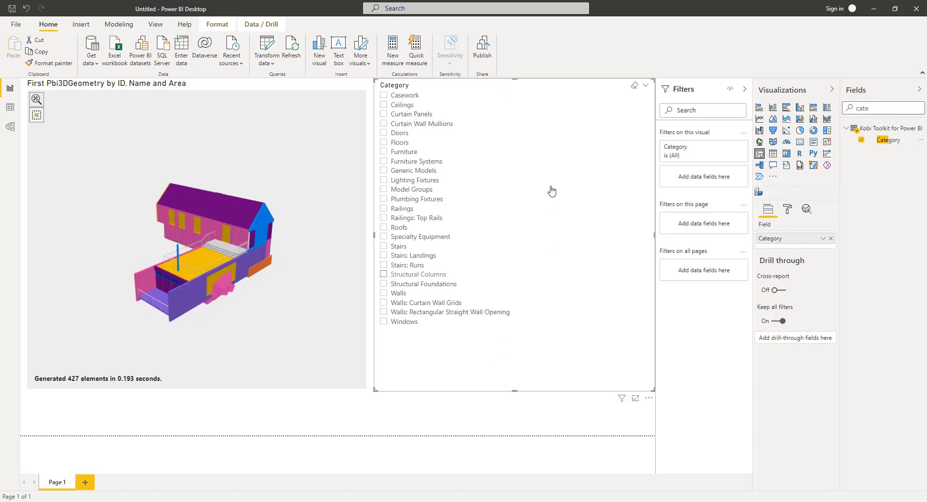
pyautogui.click(384, 133)
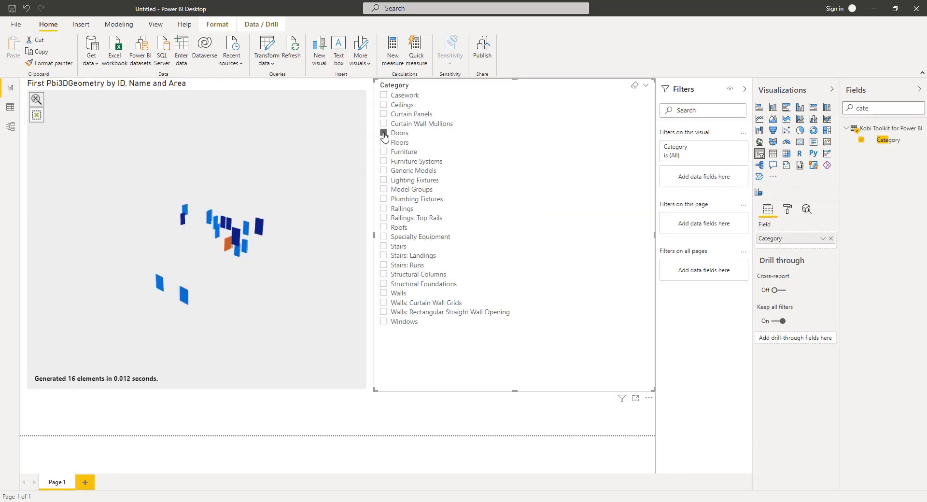
pyautogui.click(384, 134)
# Step: Set the orientation of the Category slicer to Horizontal
pyautogui.click(788, 209)
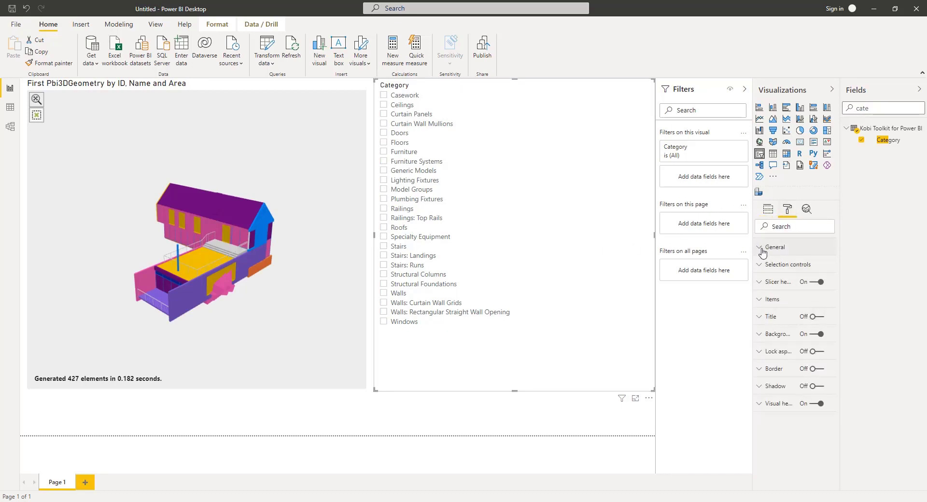
pyautogui.click(762, 249)
pyautogui.click(816, 337)
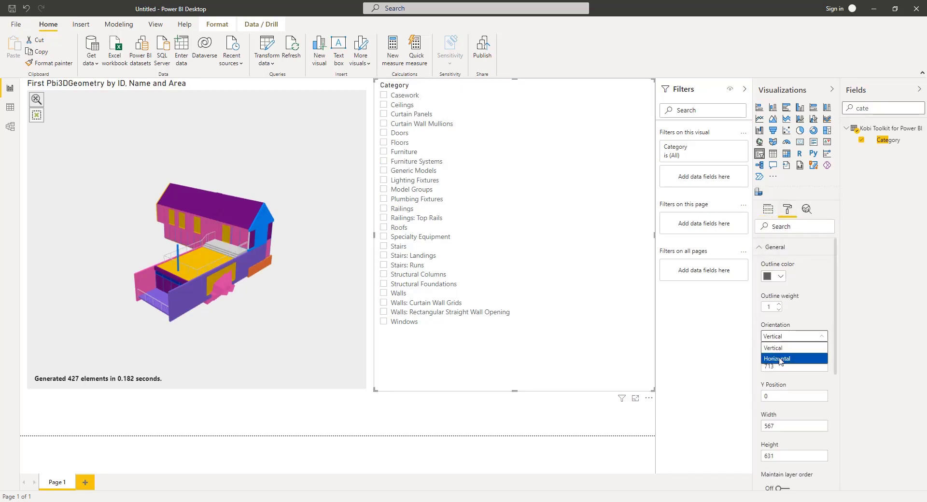
pyautogui.click(779, 360)
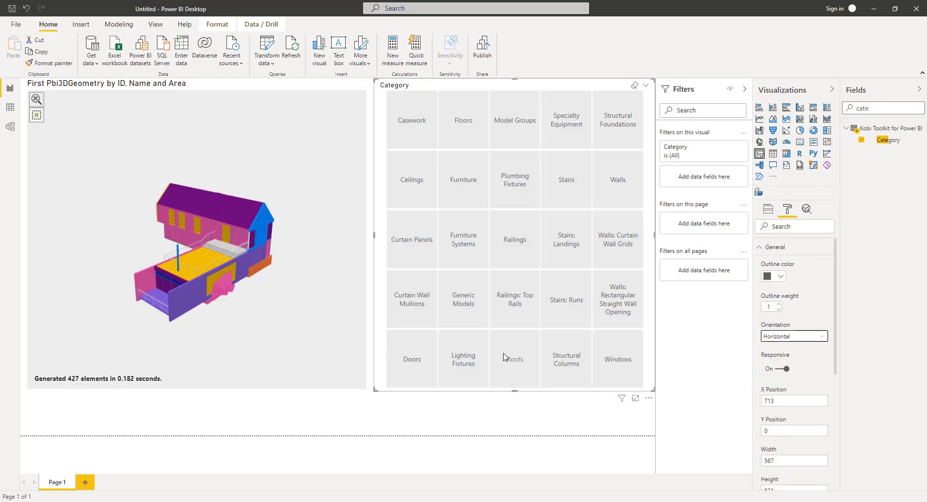
# Step: Filter the 3D visual to the Furniture category with the slicer and inspect the furniture up close
pyautogui.click(466, 180)
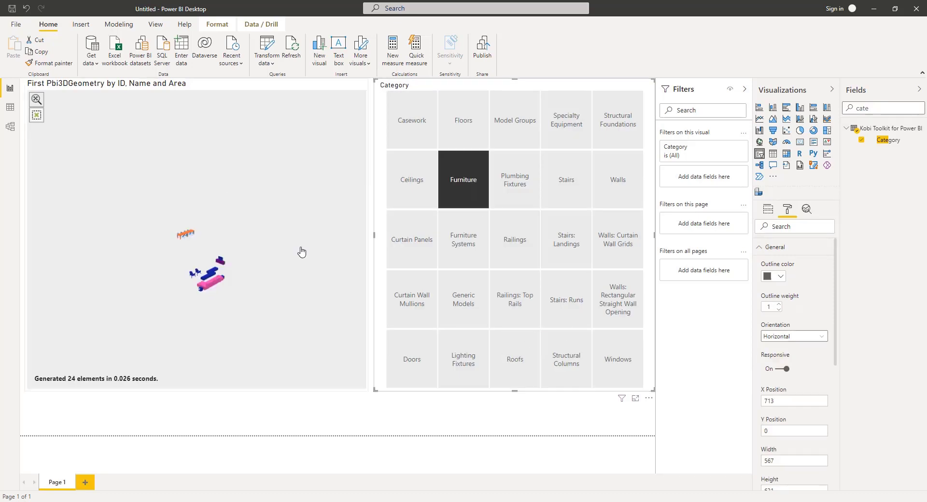
pyautogui.scroll(5, 206, 271)
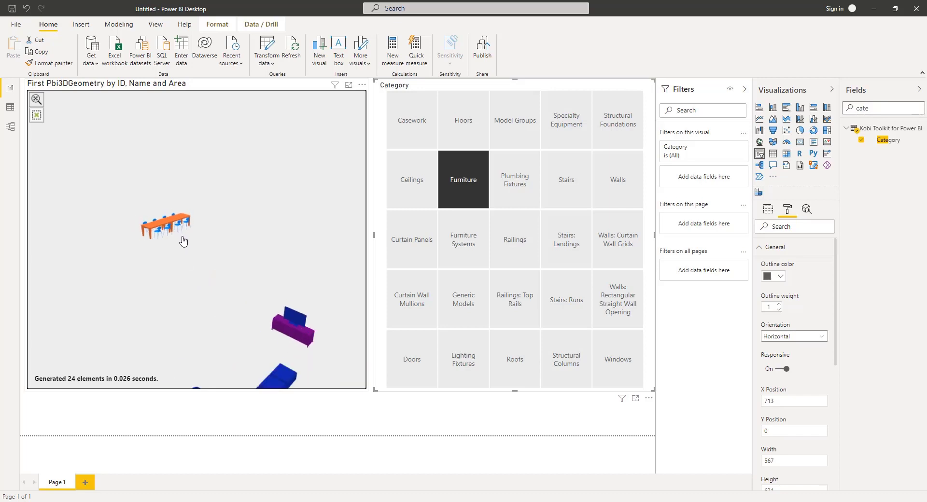
pyautogui.scroll(-3, 185, 246)
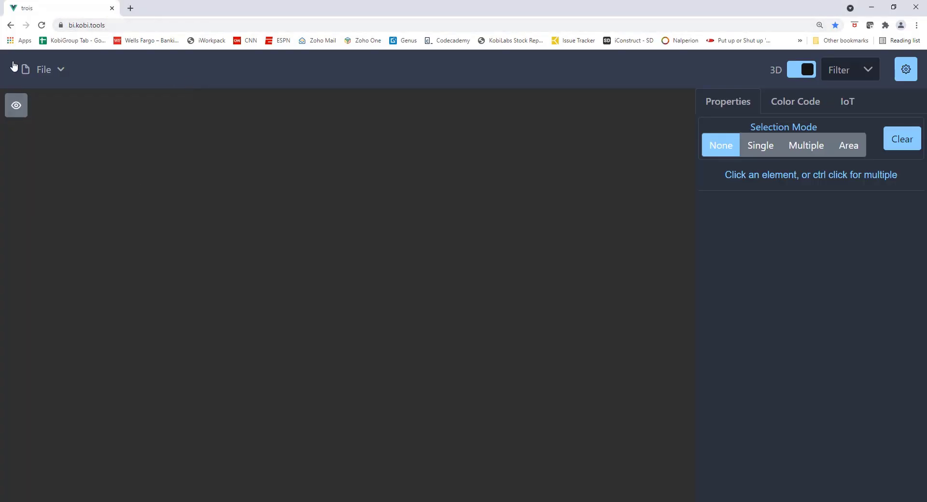
# Step: In the bi.kobi.tools web viewer in Chrome, open Test Power BI.xlsx from the Desktop
pyautogui.click(61, 73)
pyautogui.click(51, 109)
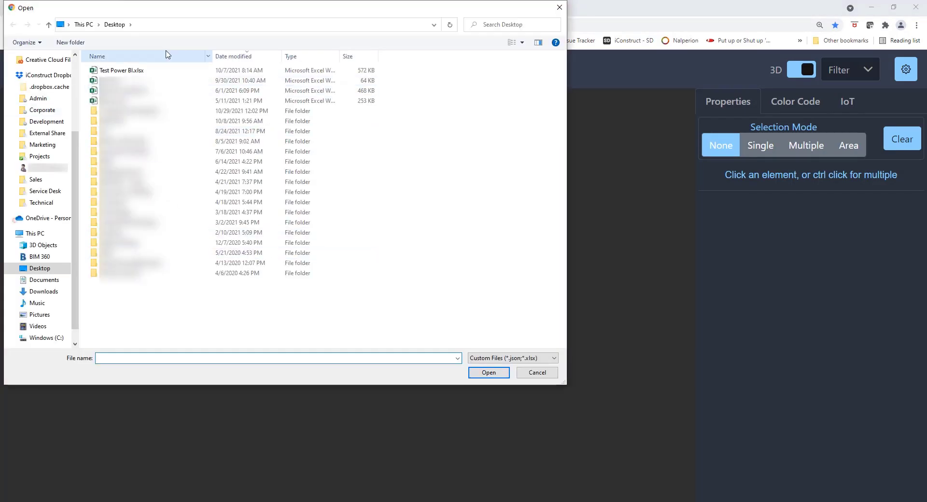
pyautogui.click(118, 73)
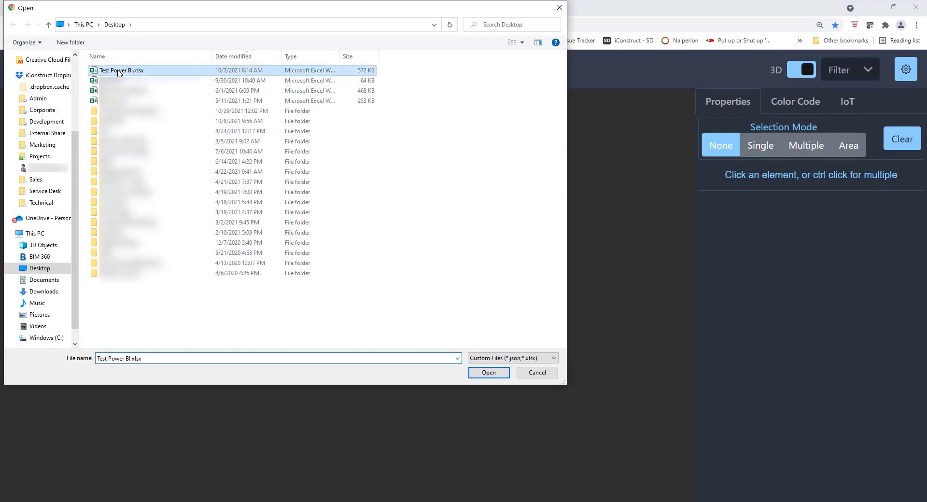
pyautogui.click(489, 373)
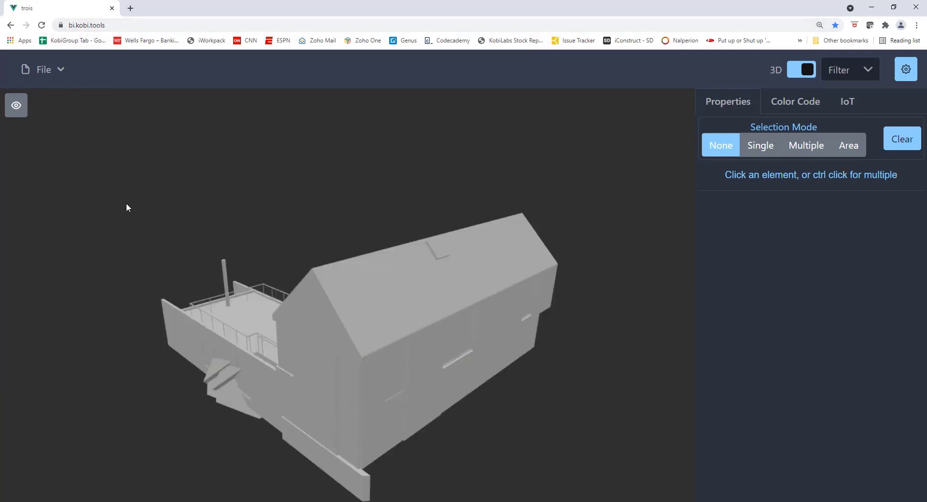
# Step: Color-code the model elements by the Category property
pyautogui.click(793, 106)
pyautogui.click(811, 135)
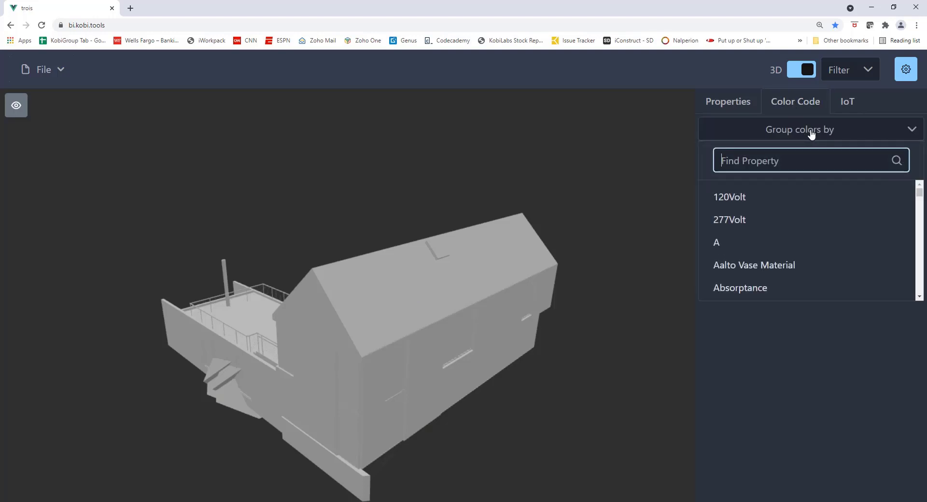
pyautogui.write('cat')
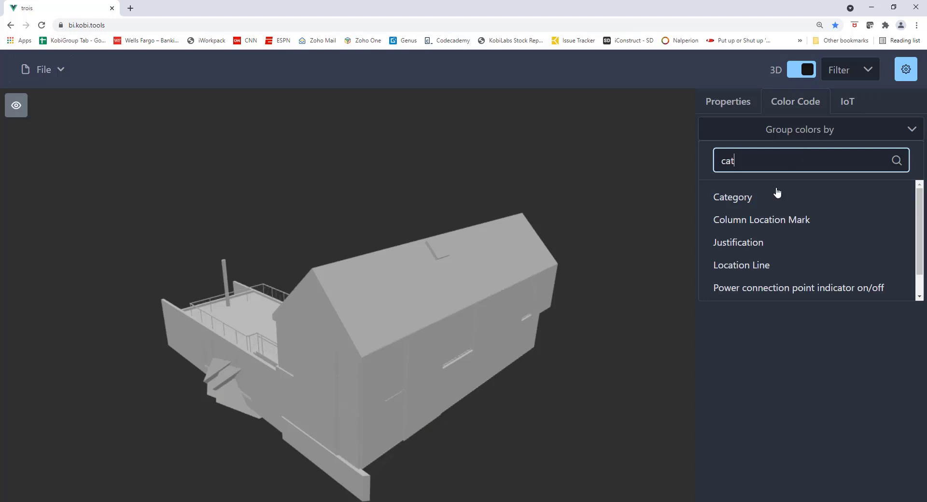
pyautogui.click(744, 201)
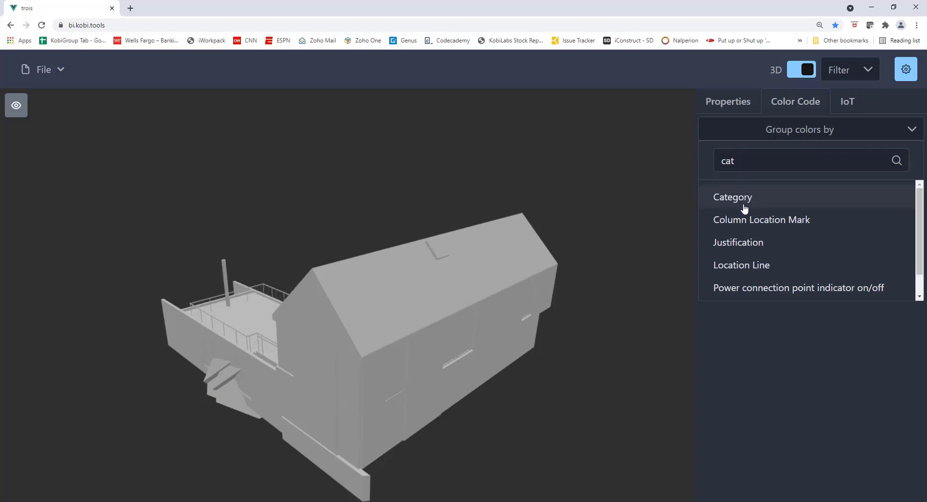
pyautogui.click(738, 204)
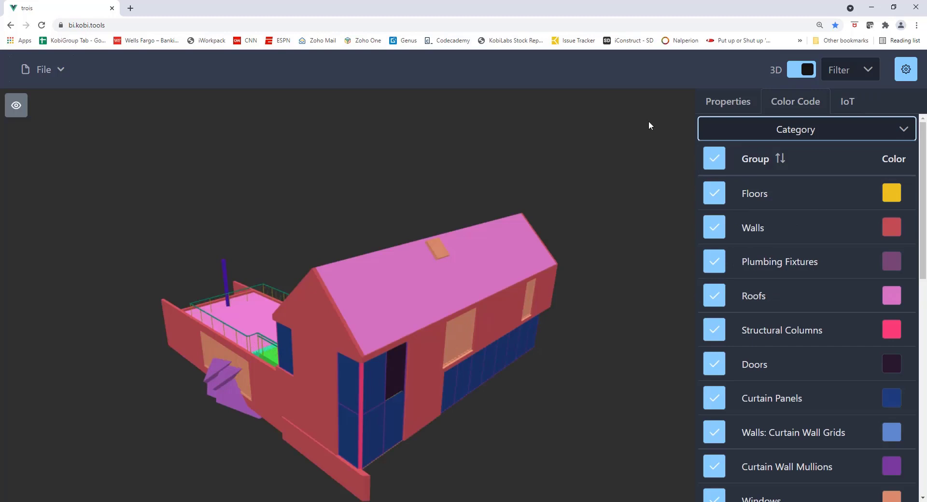
# Step: Change the Roofs group's color to green and switch the group off and on again to apply it
pyautogui.scroll(-3, 439, 314)
pyautogui.scroll(8, 451, 319)
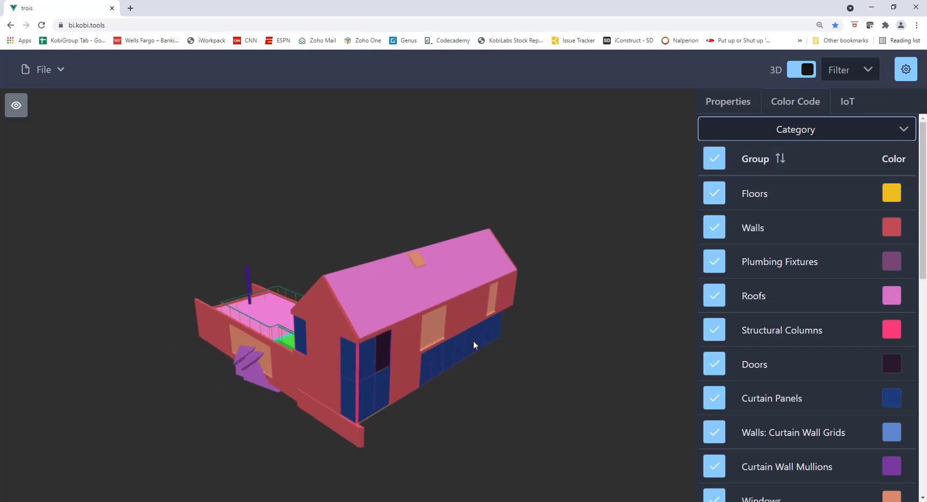
pyautogui.scroll(-5, 477, 340)
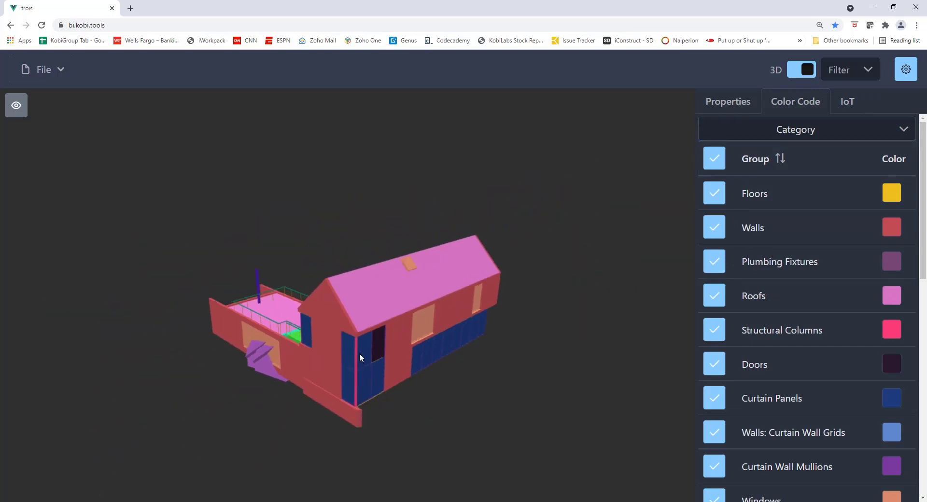
pyautogui.moveTo(359, 357); pyautogui.dragTo(587, 321)
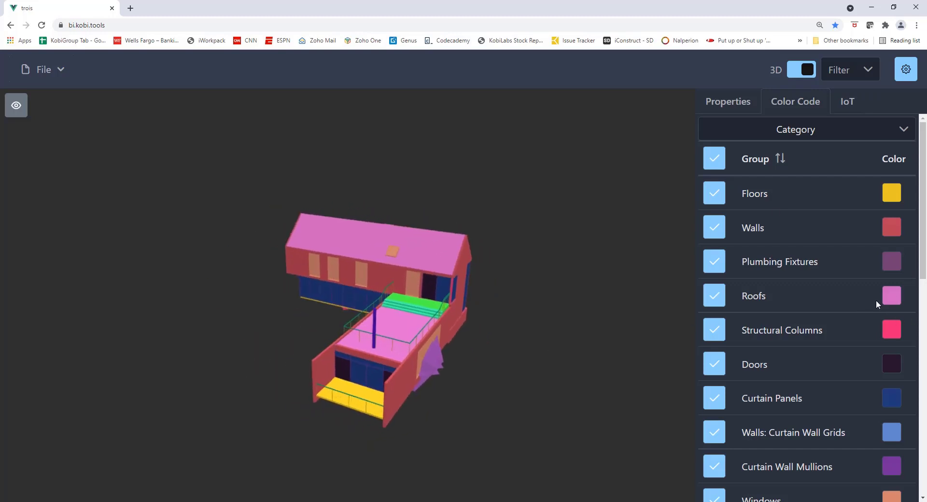
pyautogui.click(891, 296)
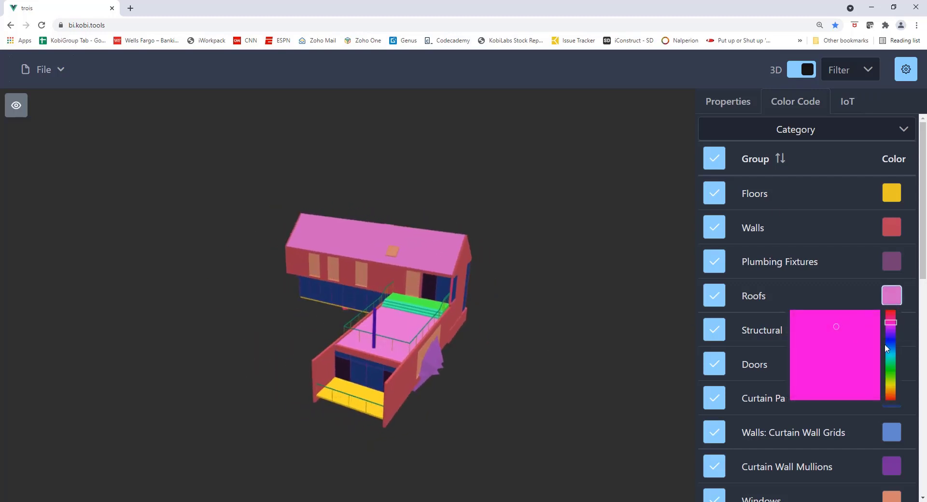
pyautogui.click(892, 369)
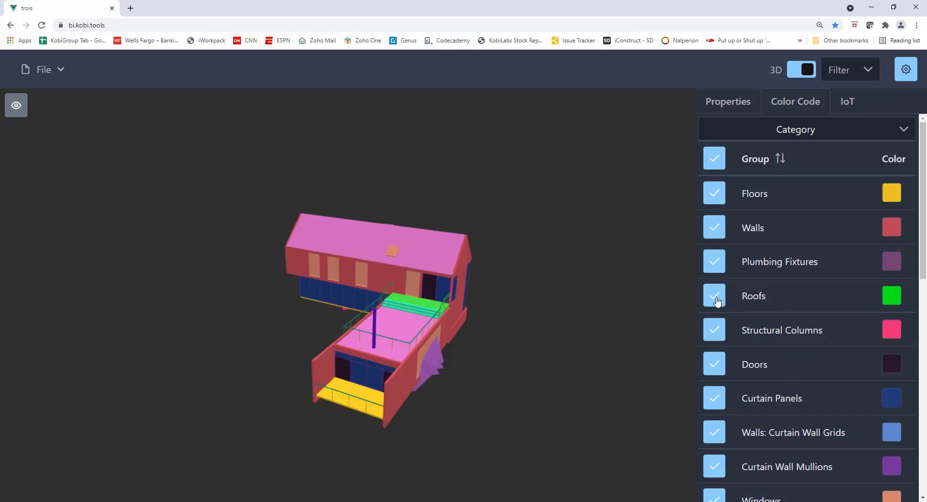
pyautogui.click(715, 300)
pyautogui.click(715, 300)
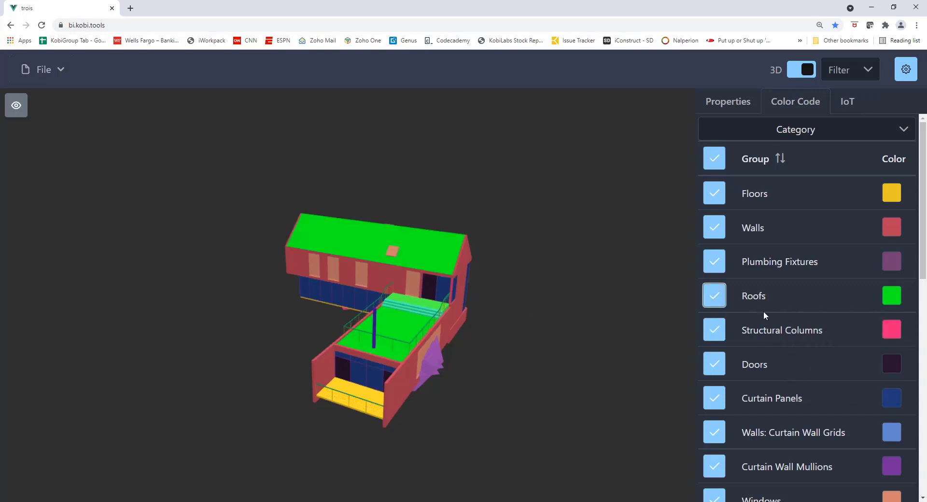